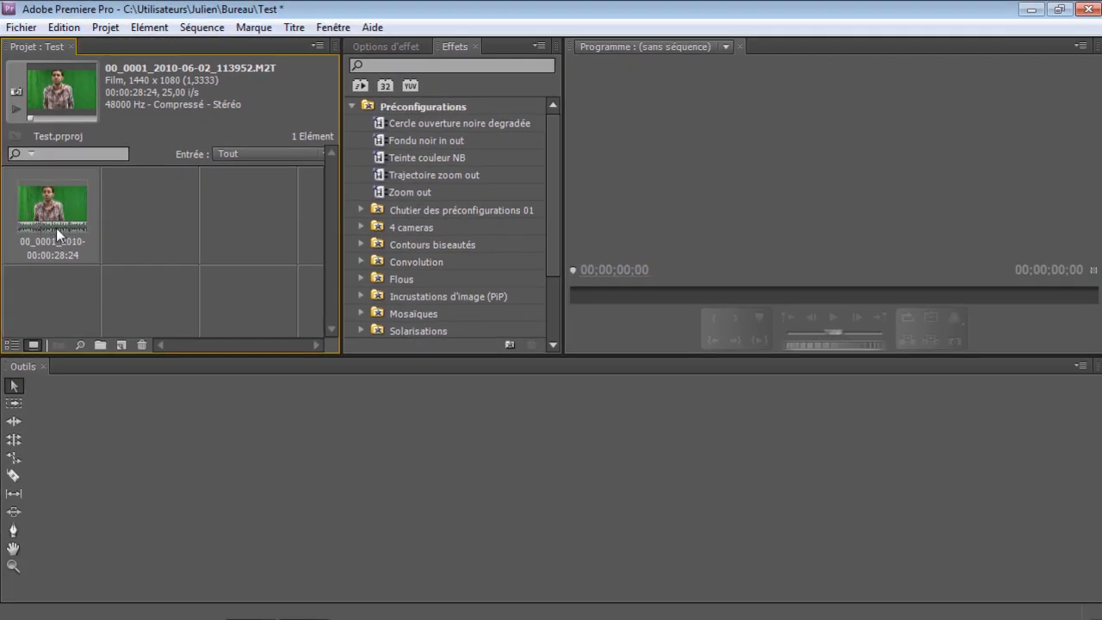
# Create a new sequence matching the green-screen clip 00_0001_2010-06-02_113952.M2T
pyautogui.moveTo(41, 206); pyautogui.dragTo(123, 346)
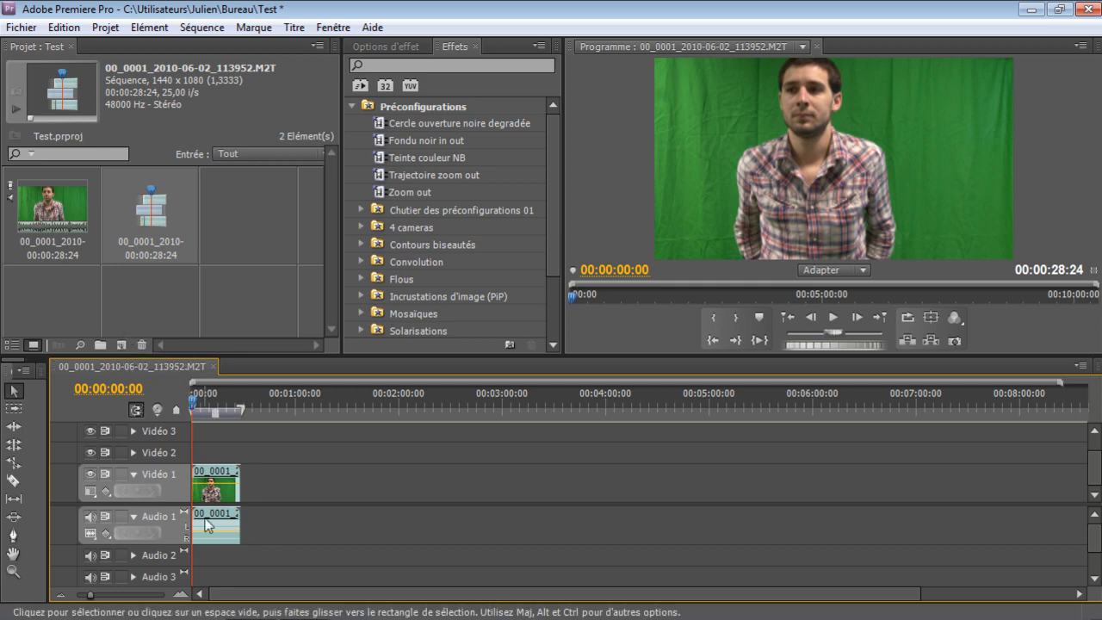
pyautogui.hotkey('ctrl', 's')
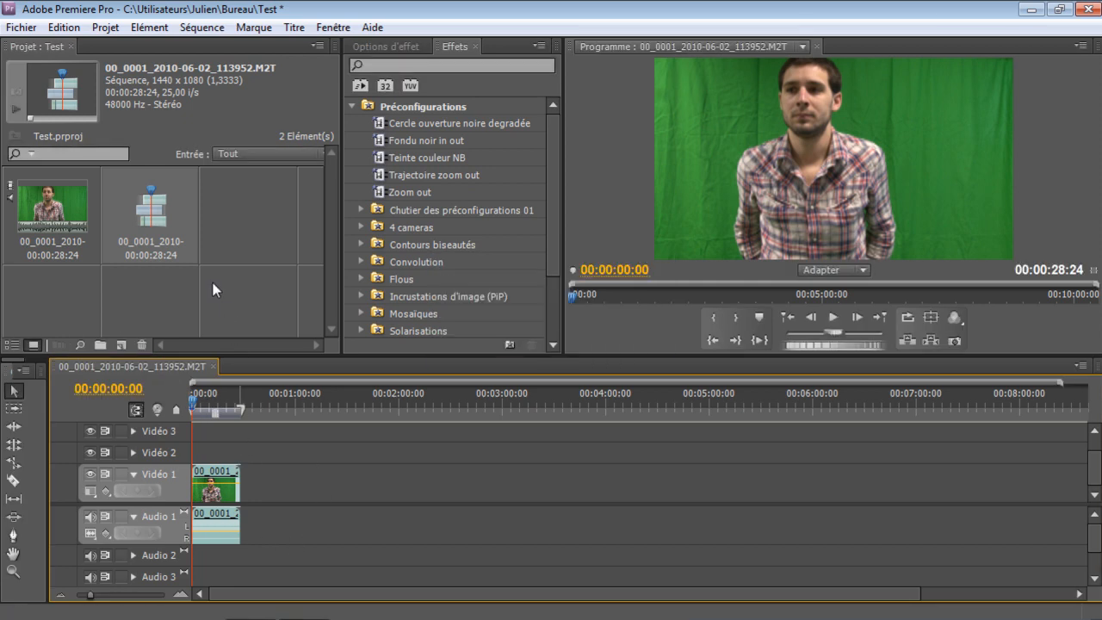
pyautogui.click(161, 220)
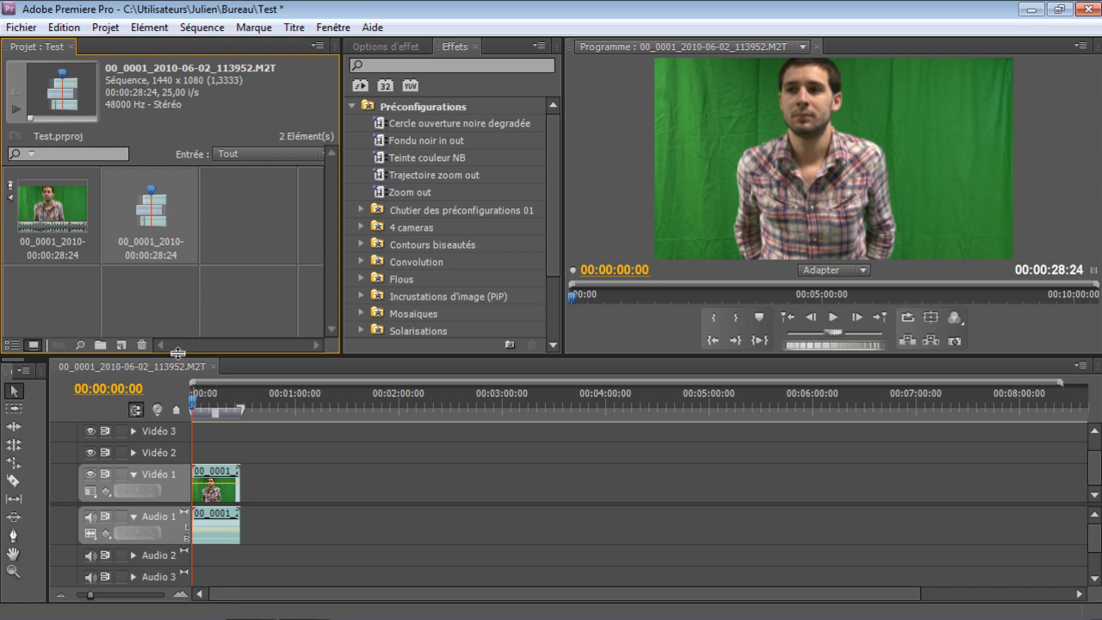
# Examine the HDV 1080p25 and HDV 1080i25 (50i) presets for a new sequence, without creating one
pyautogui.click(121, 344)
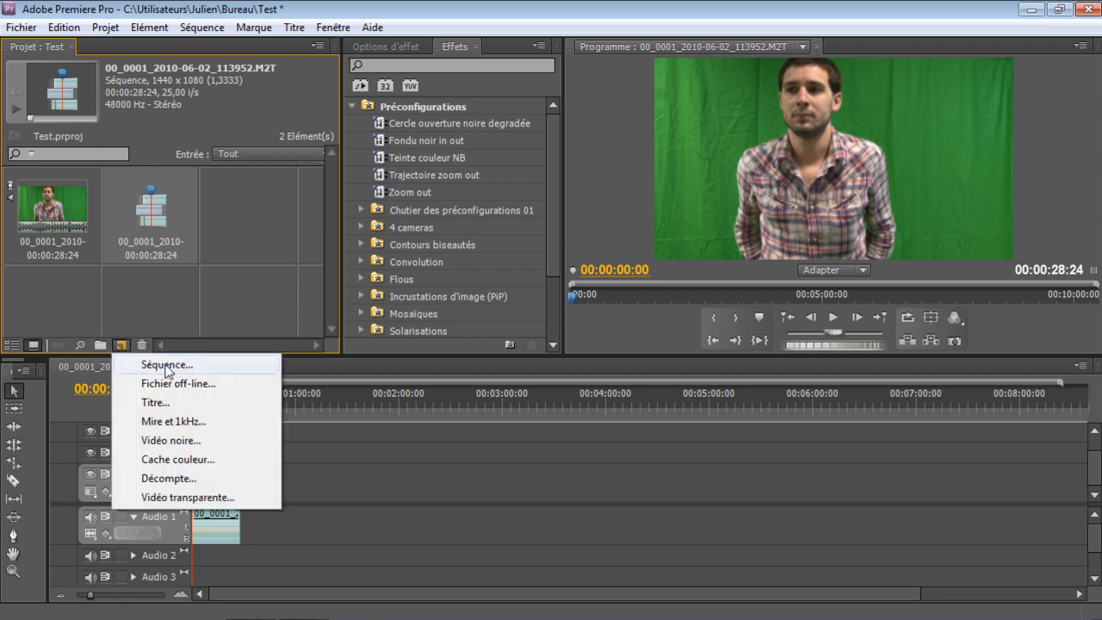
pyautogui.click(167, 367)
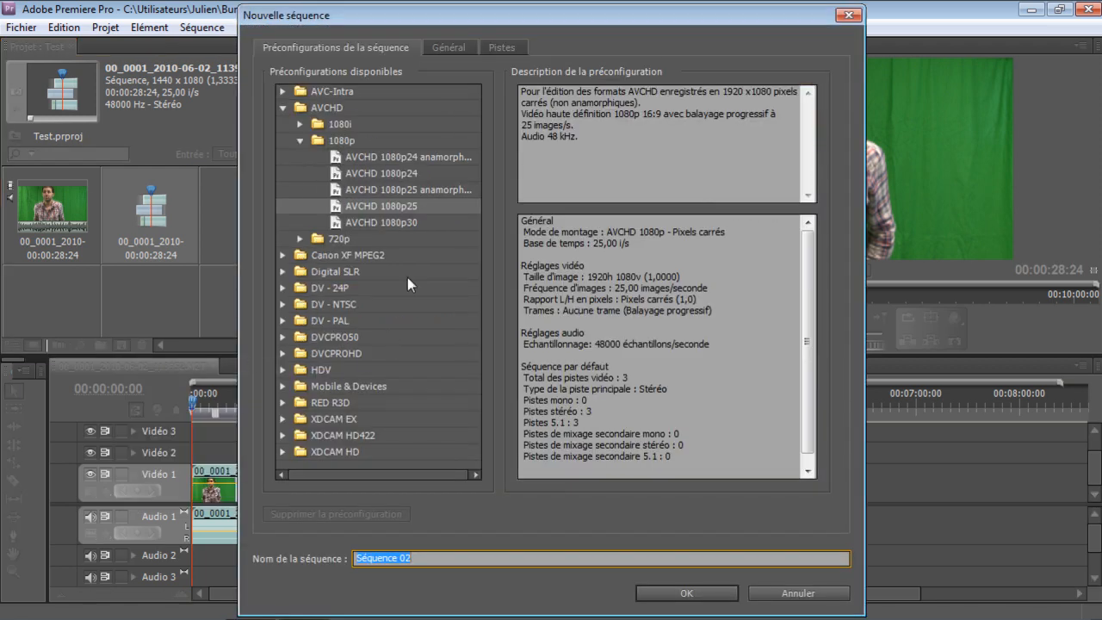
pyautogui.click(285, 109)
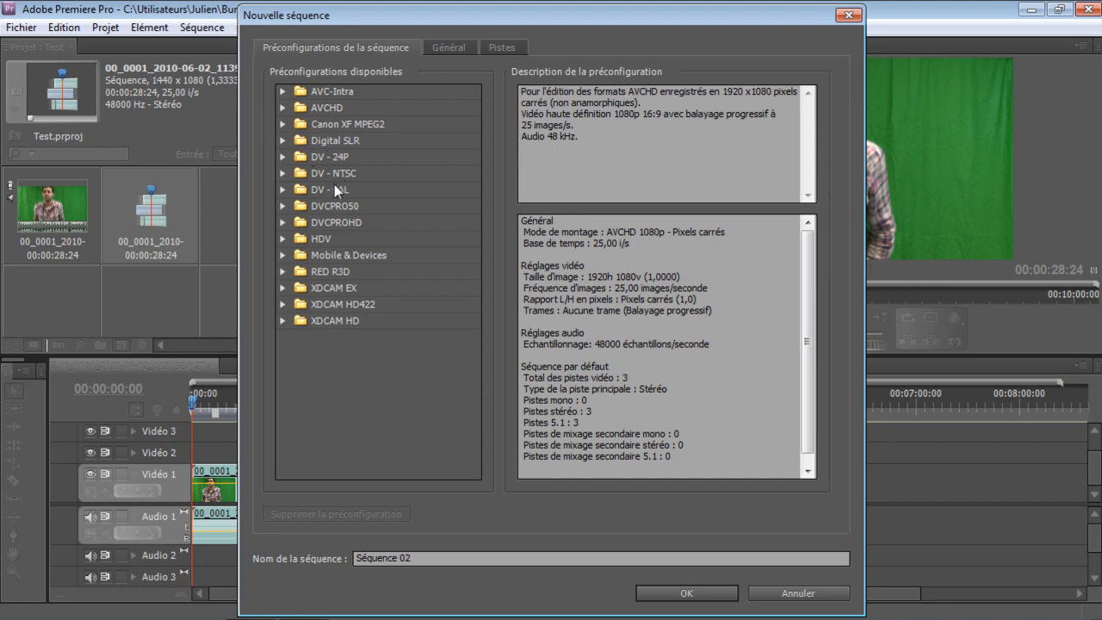
pyautogui.click(288, 239)
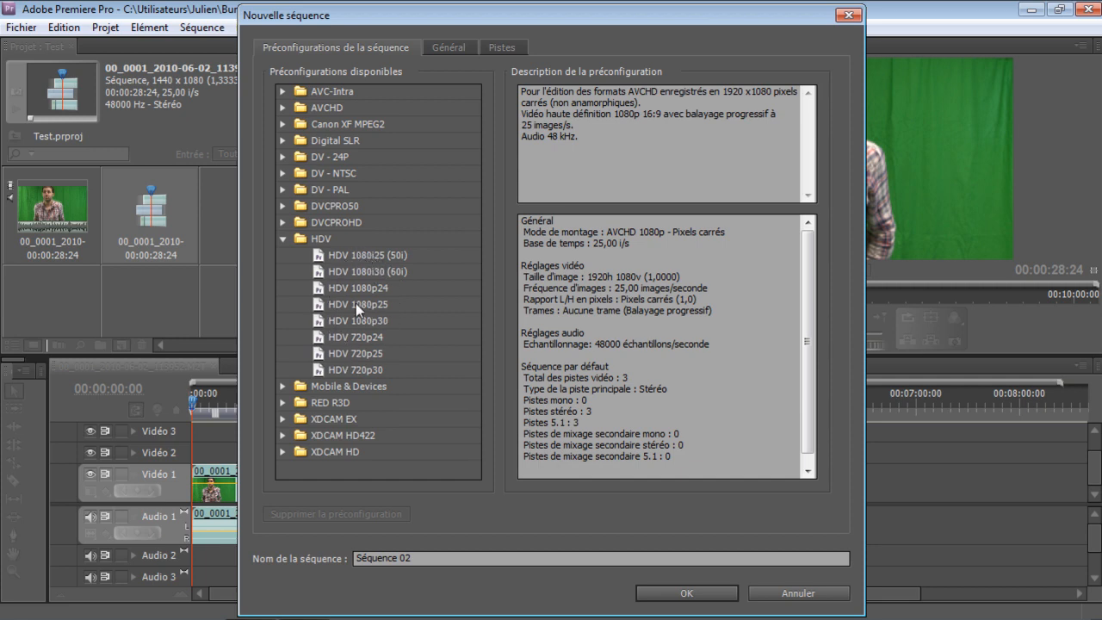
pyautogui.click(355, 304)
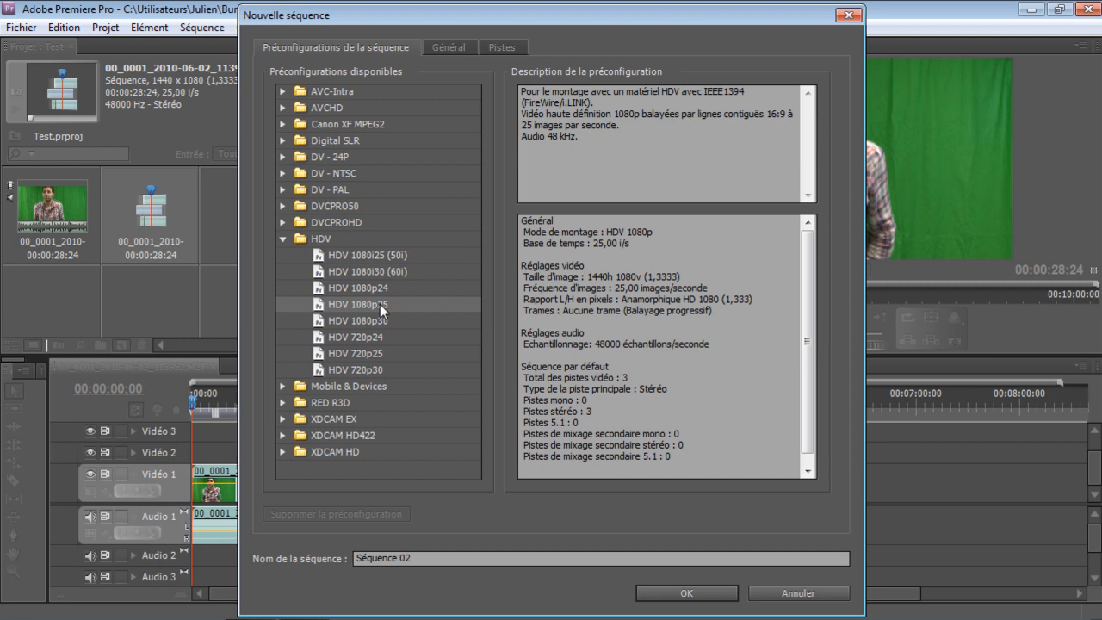
pyautogui.click(367, 256)
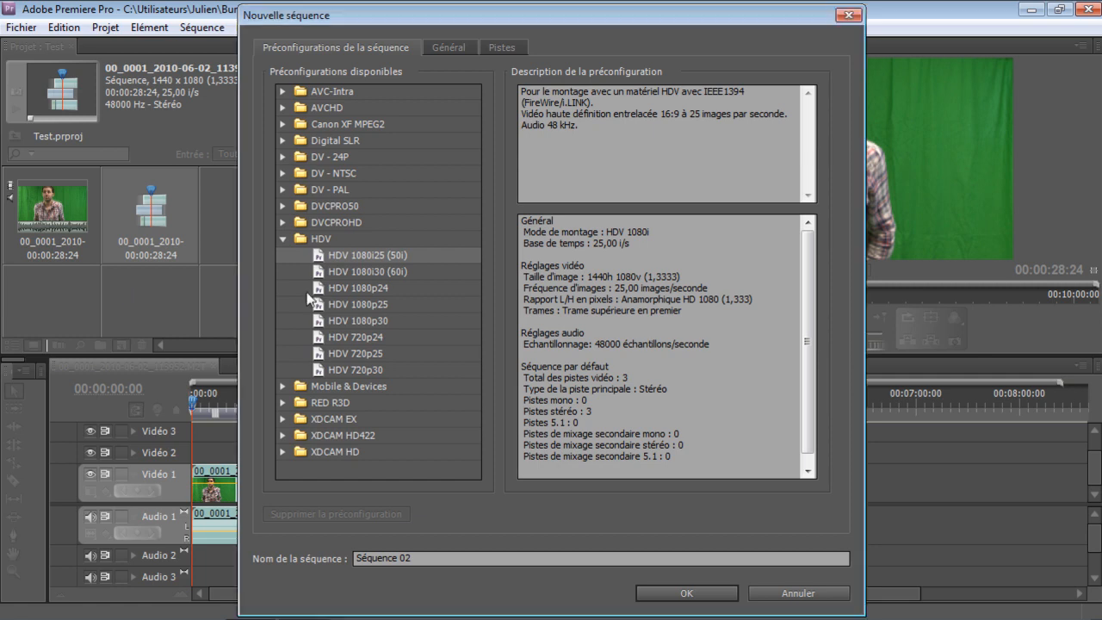
pyautogui.click(856, 12)
# Place the playhead at 00:00:18:13 and enlarge the timeline's time scale around the clip
pyautogui.click(225, 408)
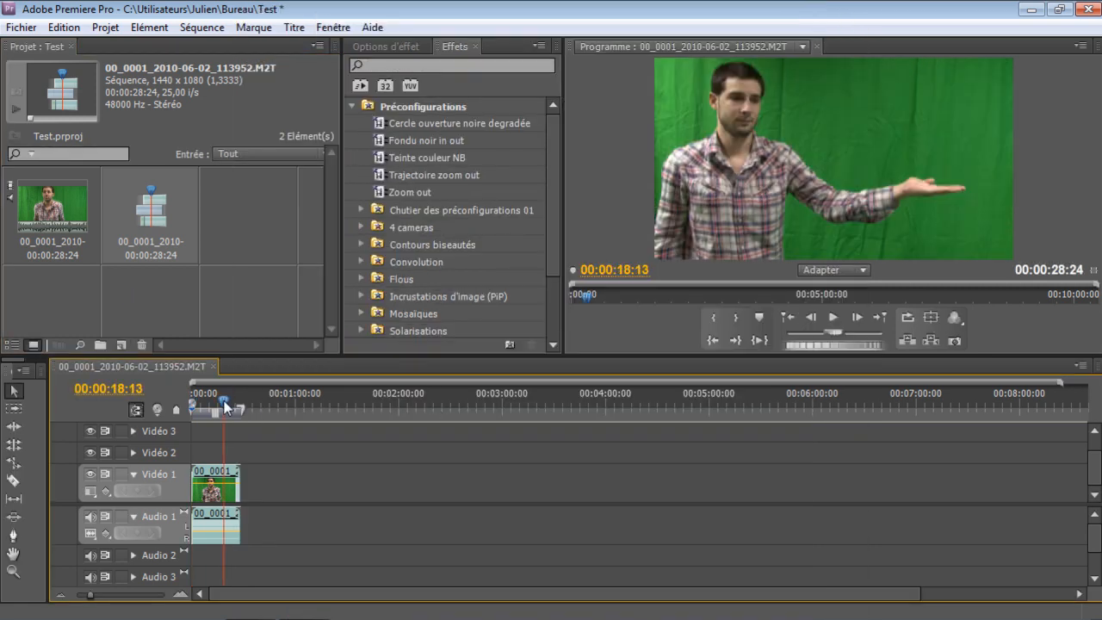
pyautogui.press('=')
pyautogui.press('=')
pyautogui.press('=')
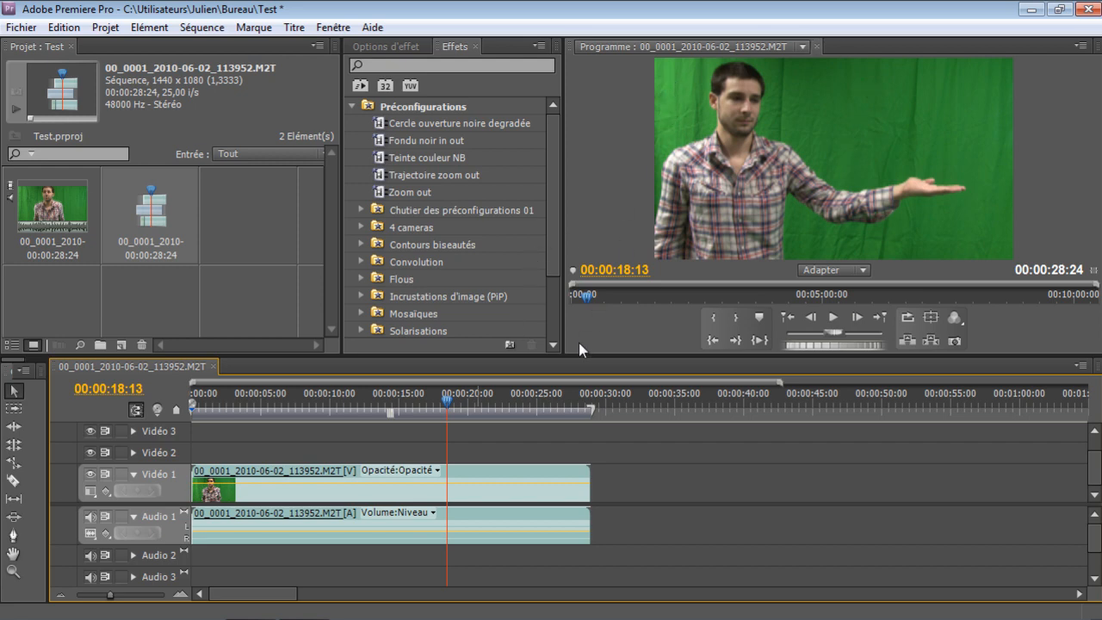
# Make the timeline area taller, and open a reference monitor widened to about the same size as the programme monitor
pyautogui.moveTo(559, 354); pyautogui.dragTo(559, 401)
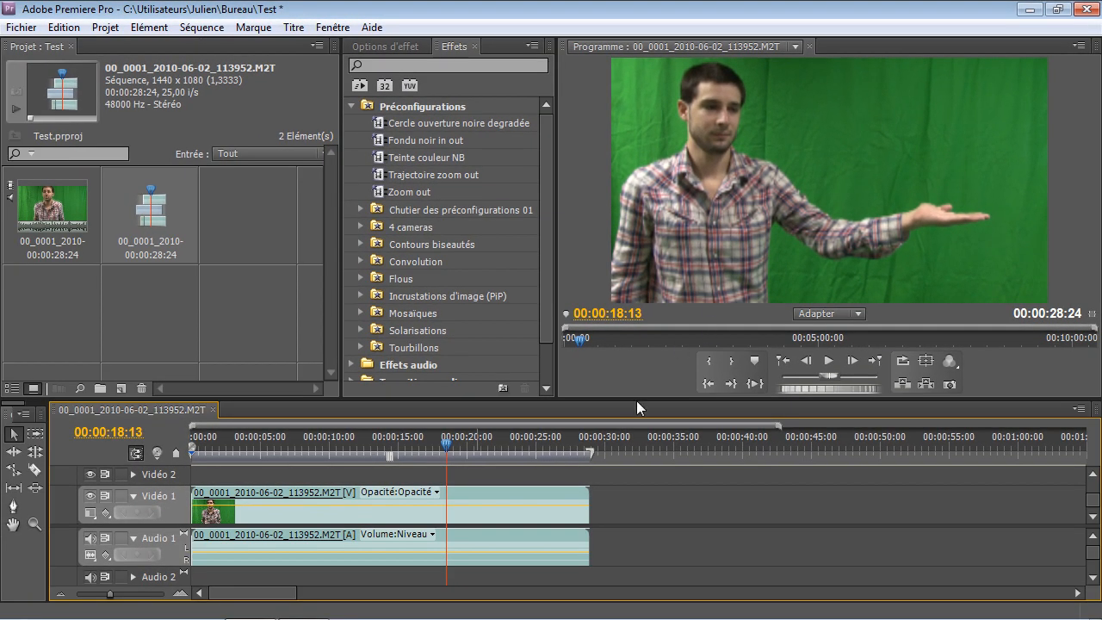
pyautogui.moveTo(636, 400); pyautogui.dragTo(640, 340)
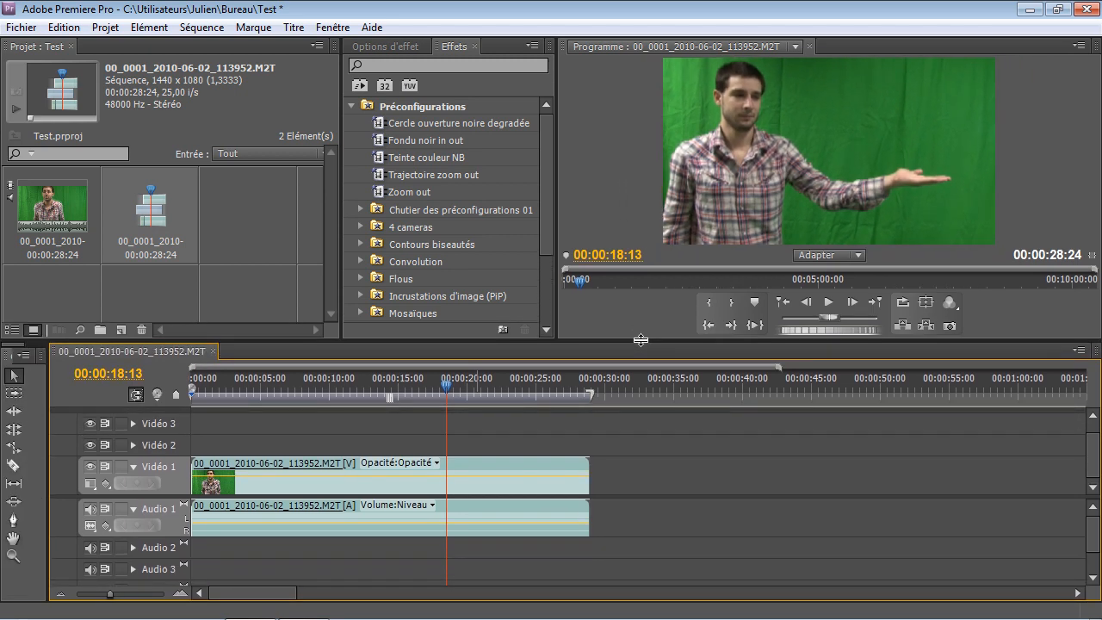
pyautogui.click(334, 29)
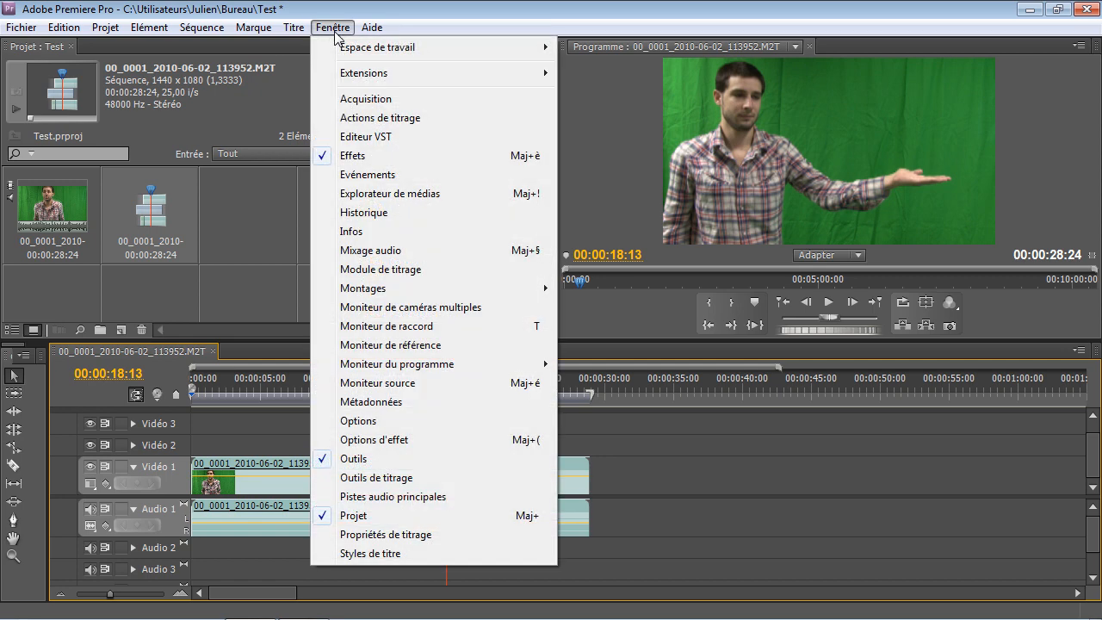
pyautogui.click(402, 344)
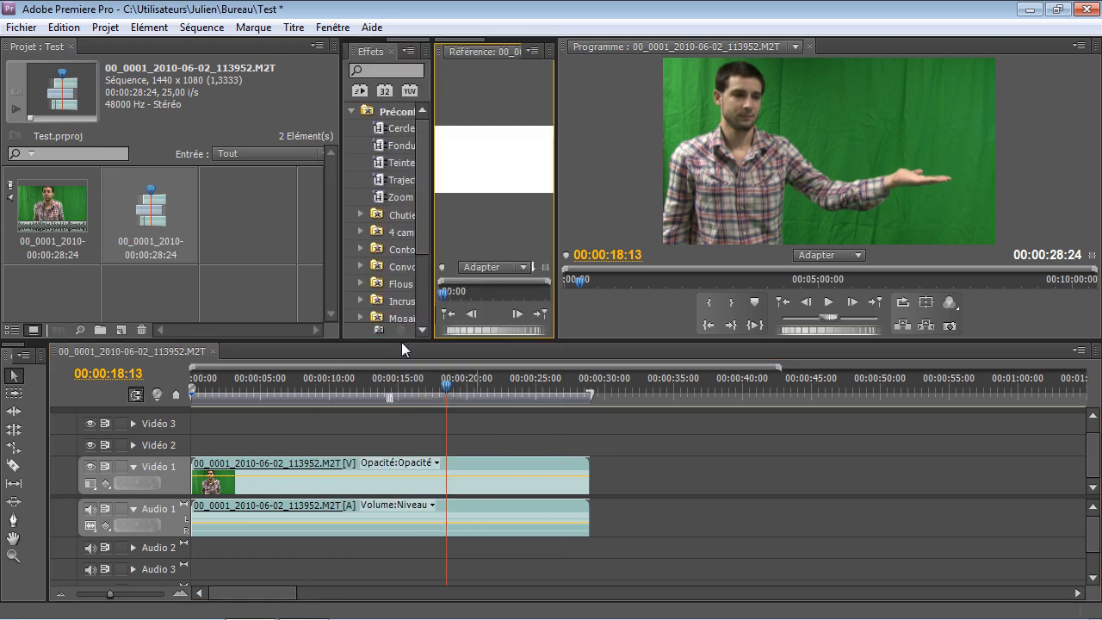
pyautogui.moveTo(621, 155); pyautogui.dragTo(767, 163)
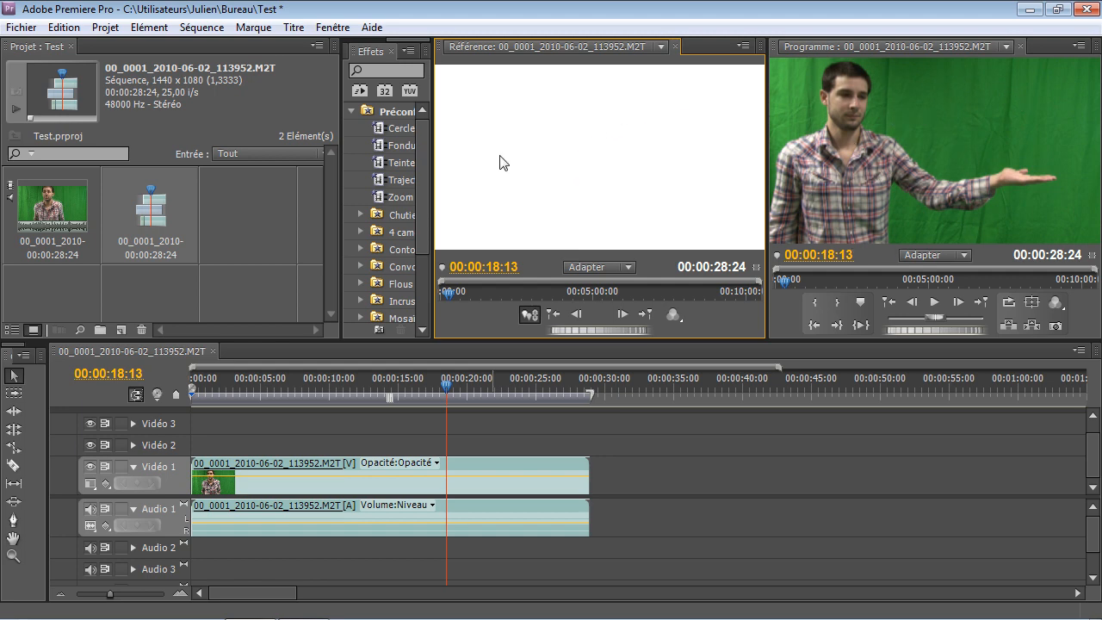
# Switch the reference monitor's display mode to Vidéo composite and back to Alpha
pyautogui.rightClick(570, 168)
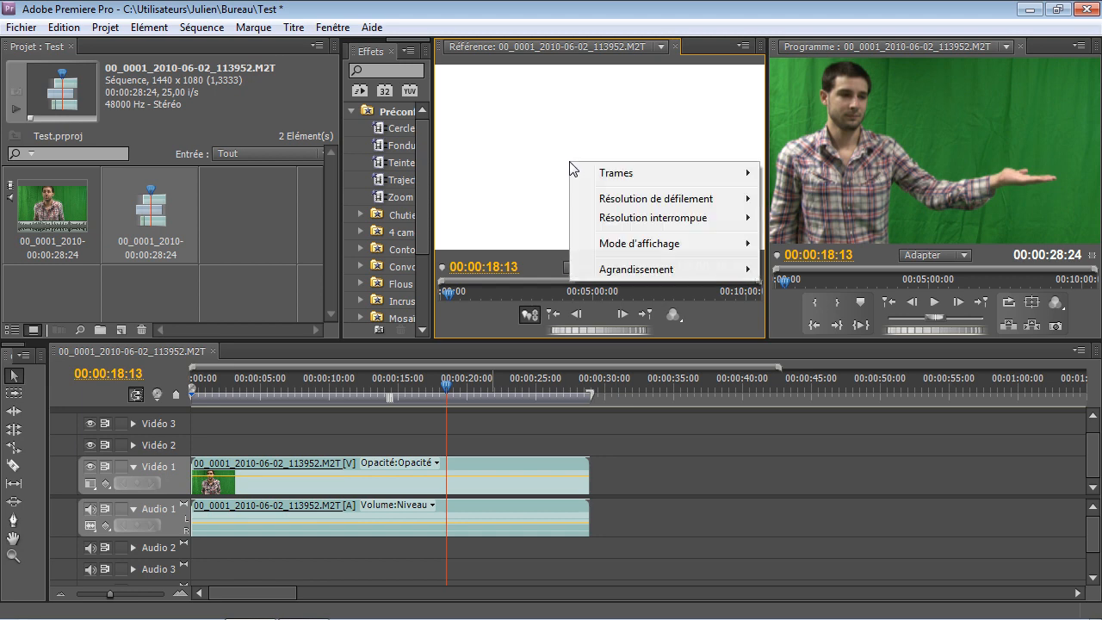
pyautogui.moveTo(702, 245)
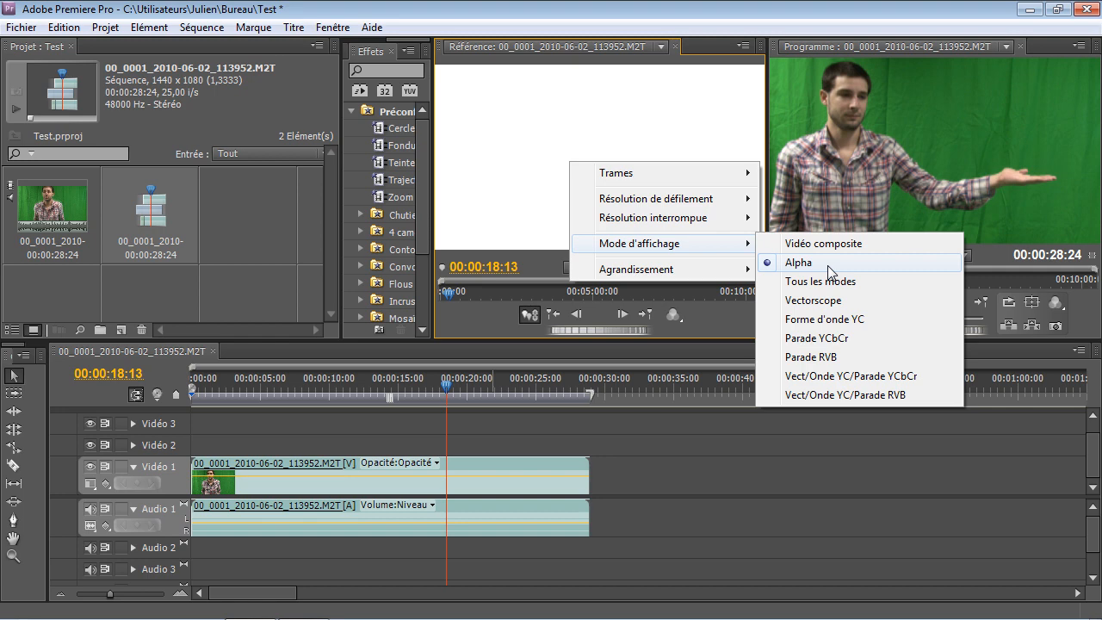
pyautogui.click(822, 243)
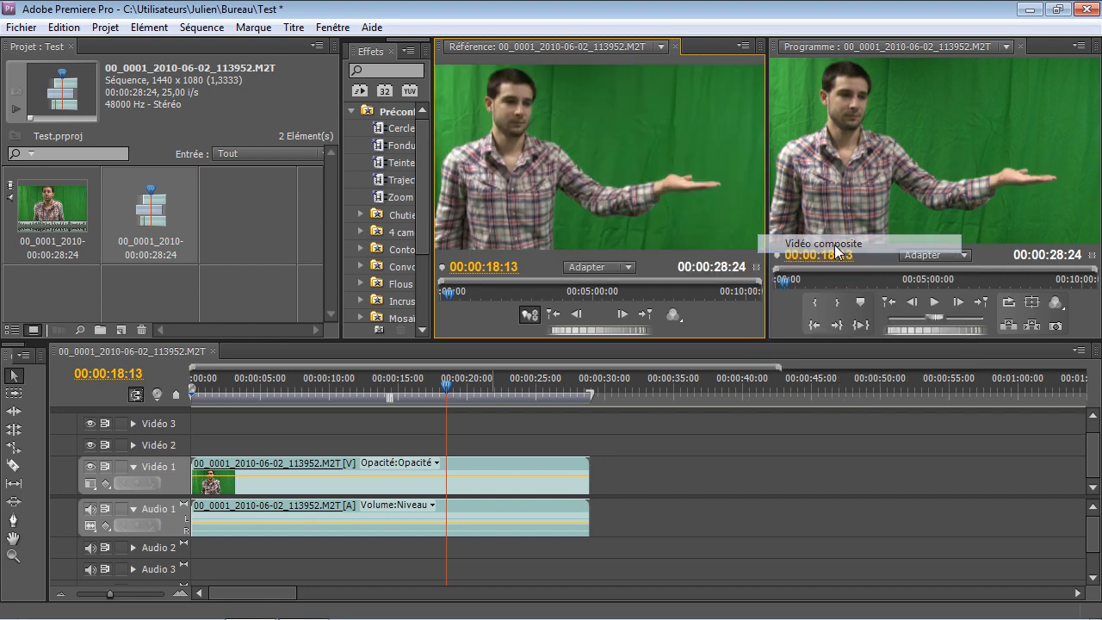
pyautogui.rightClick(603, 147)
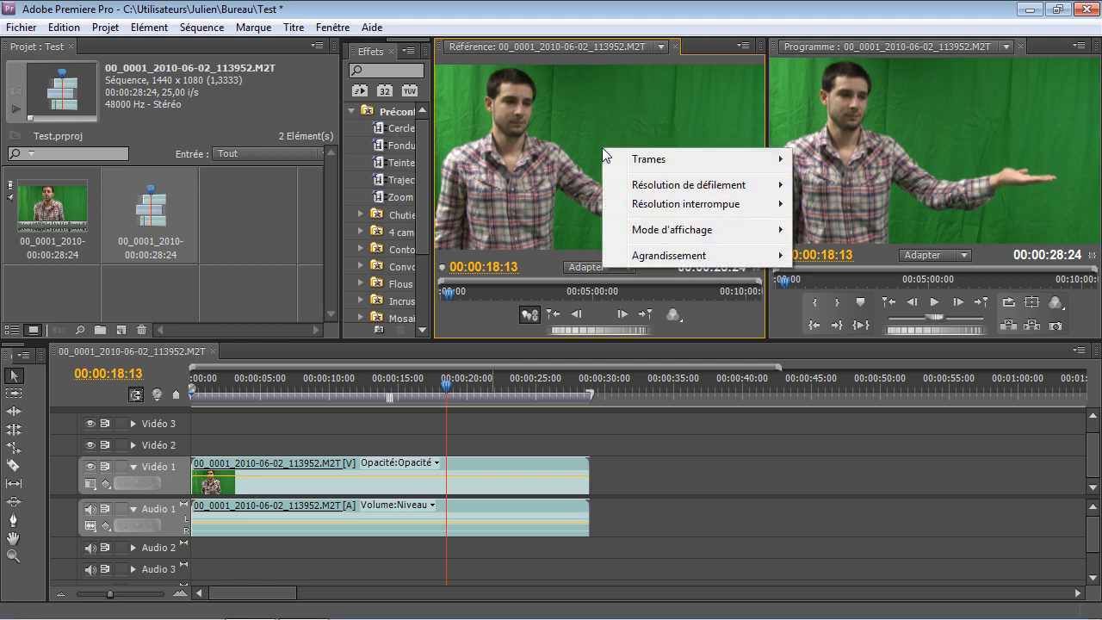
pyautogui.moveTo(661, 231)
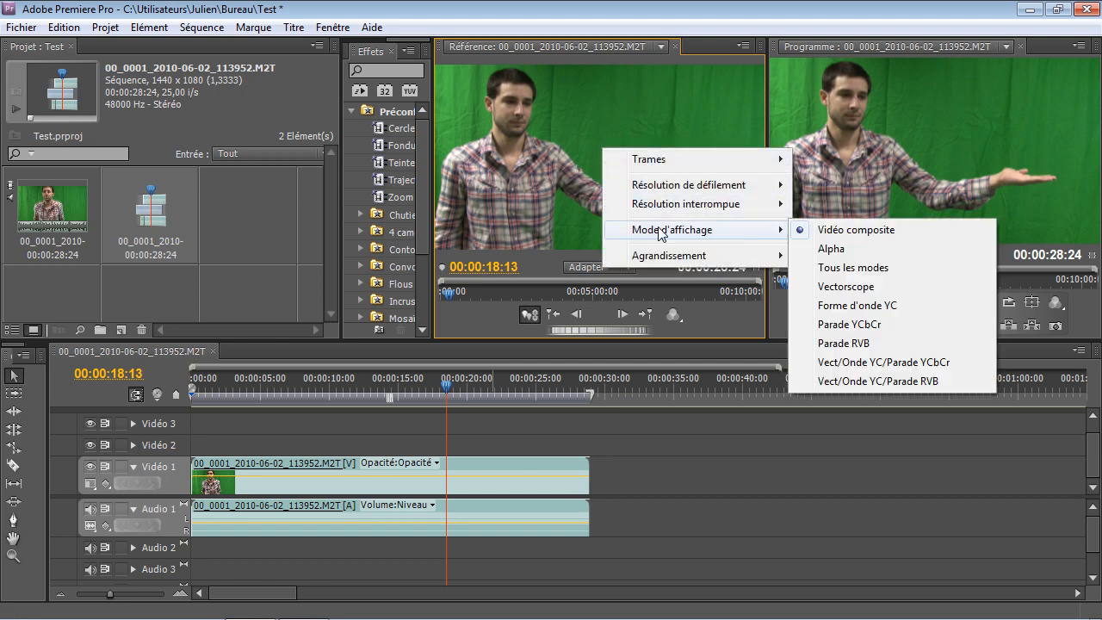
pyautogui.click(834, 247)
# Widen the effects area, and move the clip's video to the Vidéo 2 track, expanded and made taller
pyautogui.moveTo(339, 215); pyautogui.dragTo(218, 217)
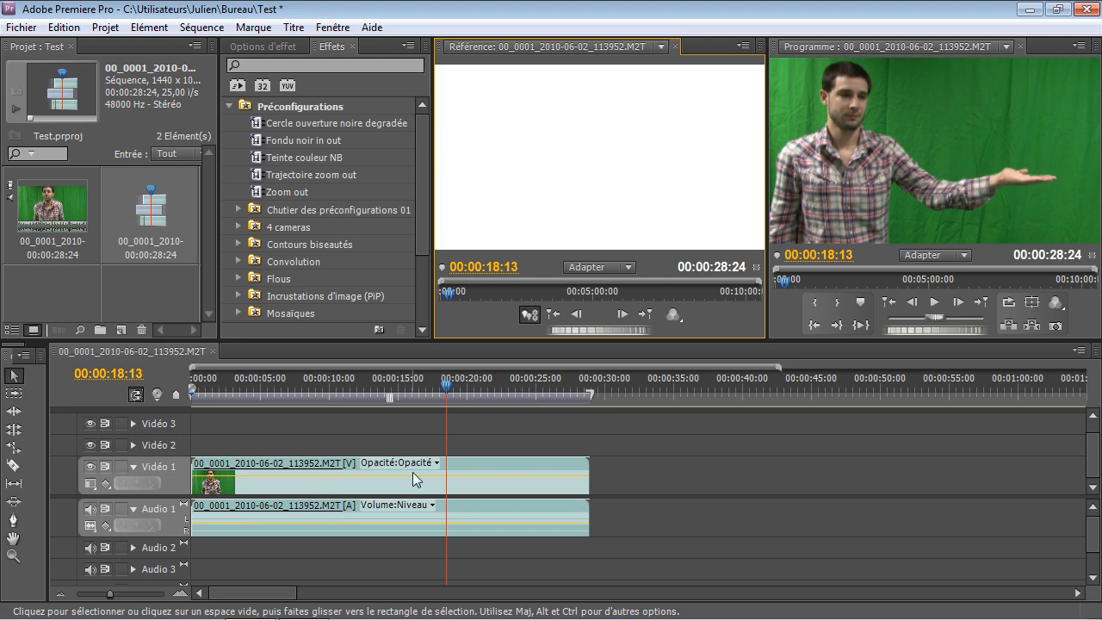
pyautogui.moveTo(484, 462)
pyautogui.mouseDown()
pyautogui.moveTo(493, 433)
pyautogui.moveTo(493, 444)
pyautogui.mouseUp()
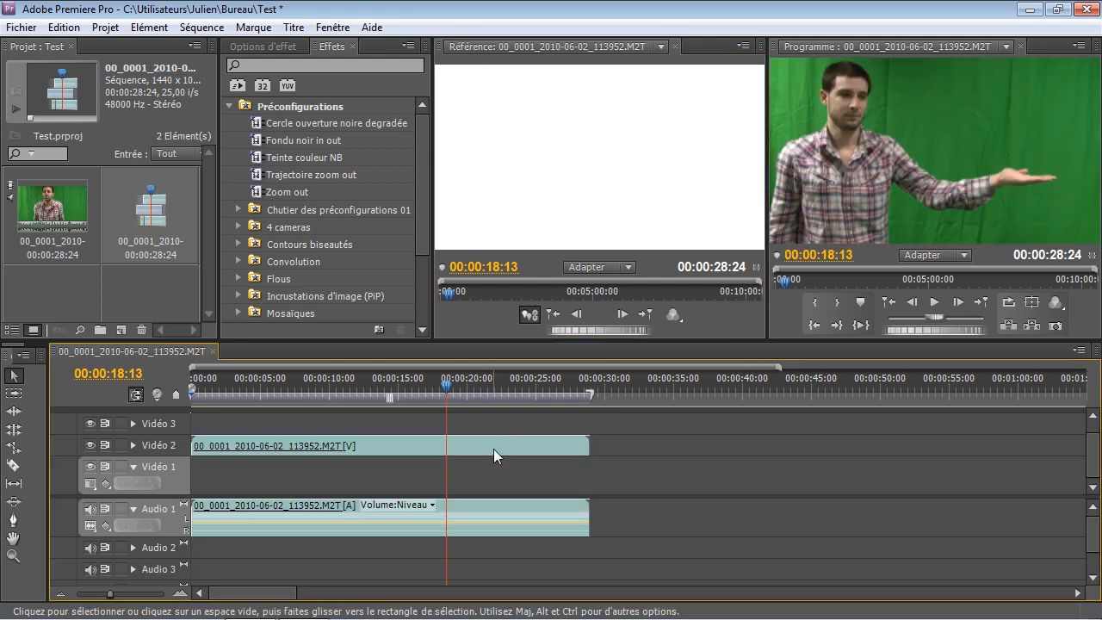
pyautogui.click(133, 444)
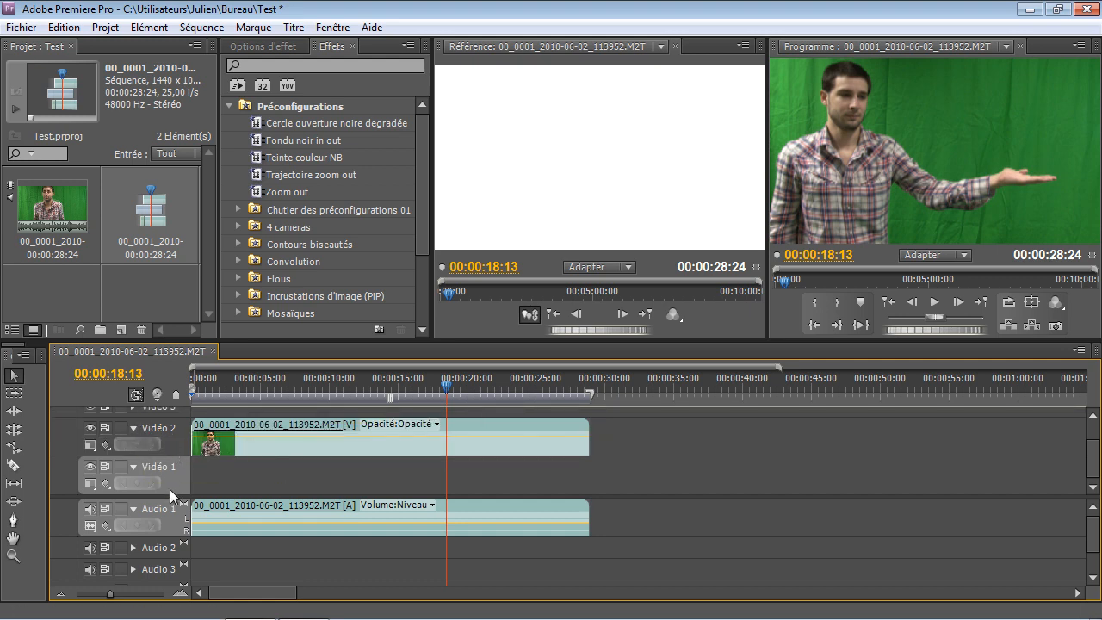
pyautogui.moveTo(168, 496); pyautogui.dragTo(174, 528)
pyautogui.moveTo(164, 458); pyautogui.dragTo(164, 437)
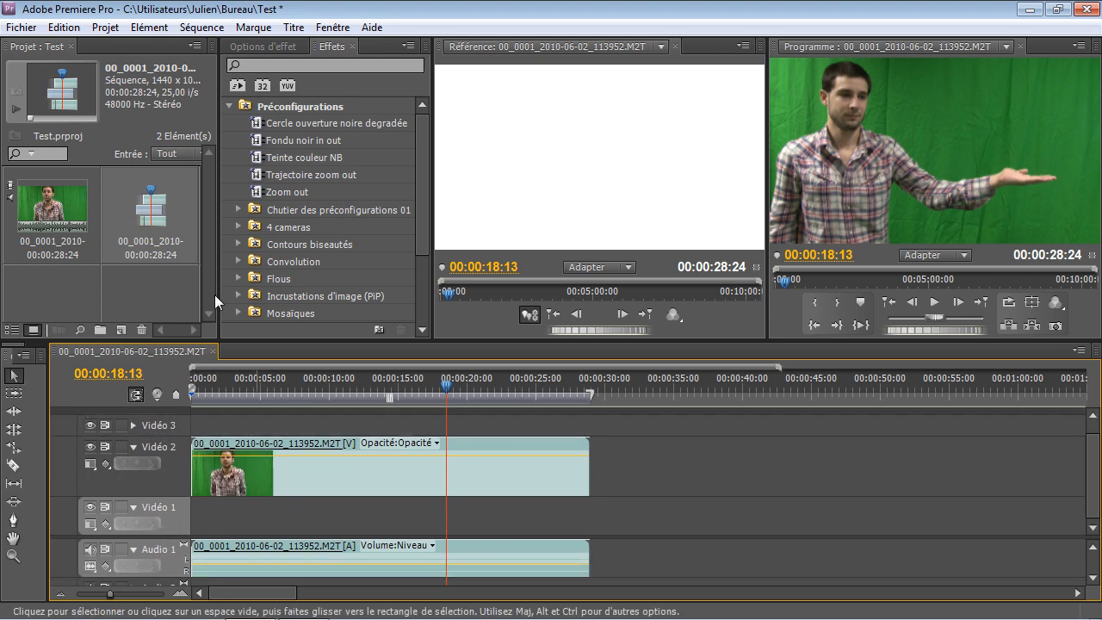
# Import the photo 0002 from the 03_Photos folder inside the Formation folder on the desktop
pyautogui.click(32, 280)
pyautogui.doubleClick(41, 279)
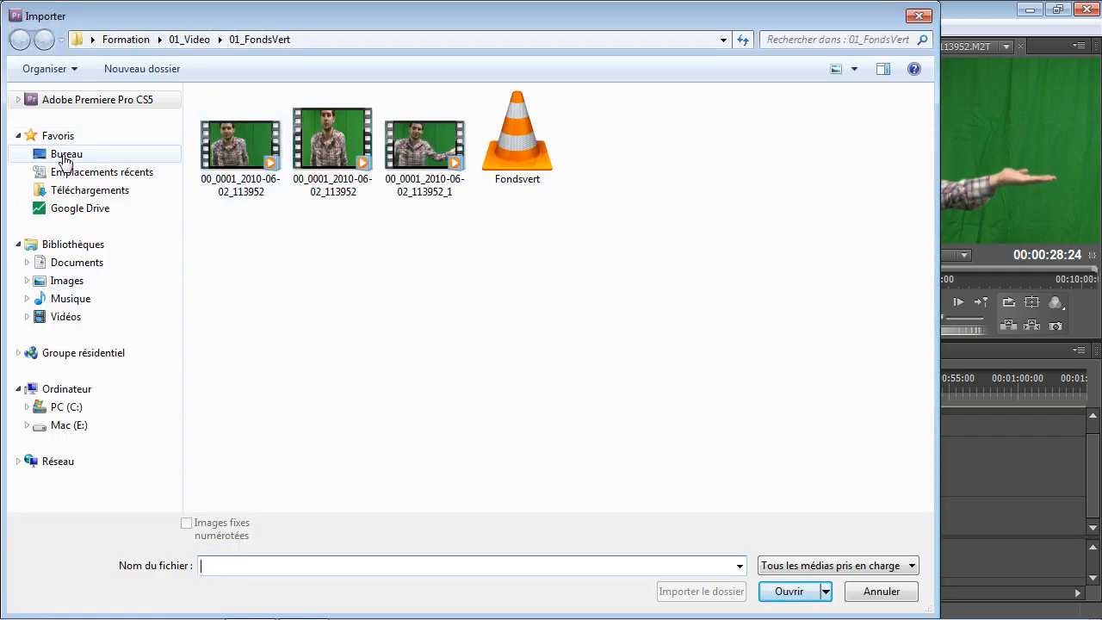
pyautogui.click(65, 153)
pyautogui.doubleClick(276, 255)
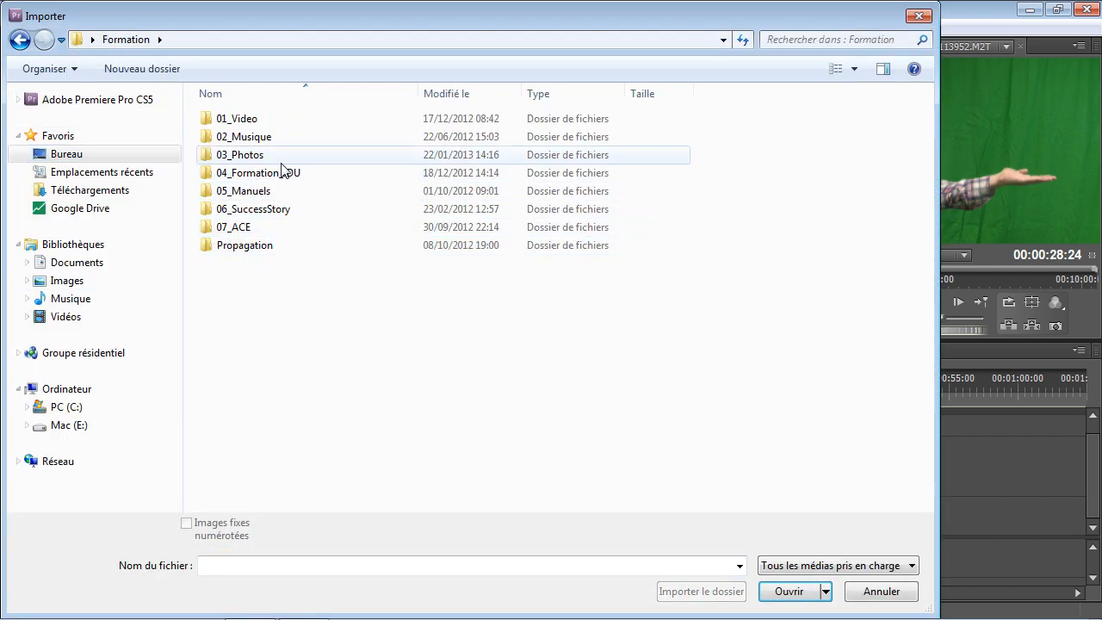
pyautogui.doubleClick(253, 155)
pyautogui.click(248, 129)
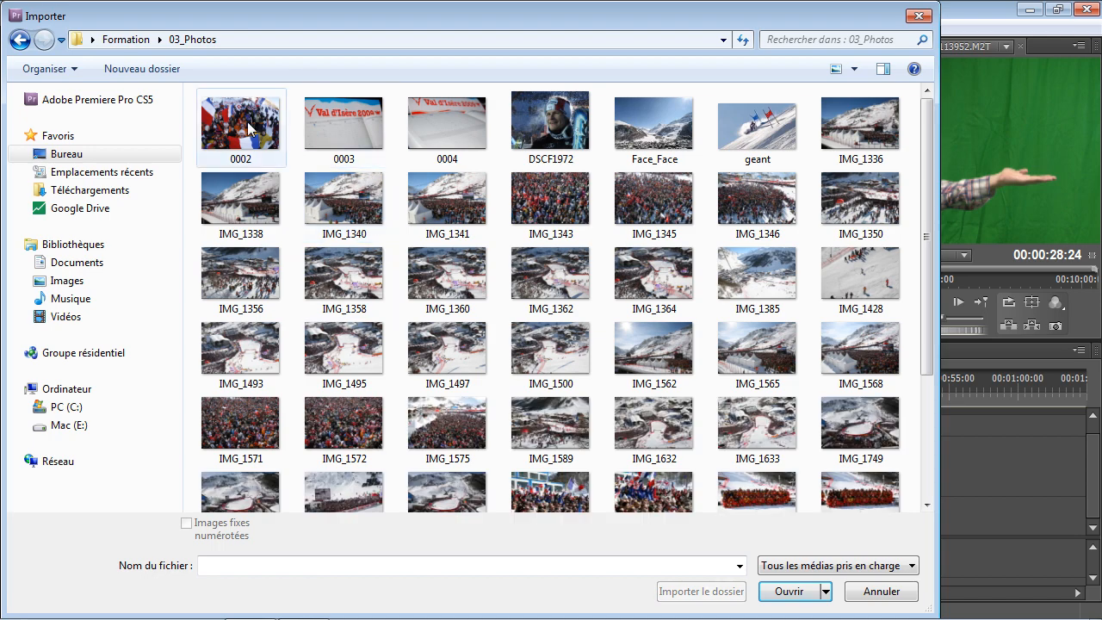
pyautogui.click(787, 591)
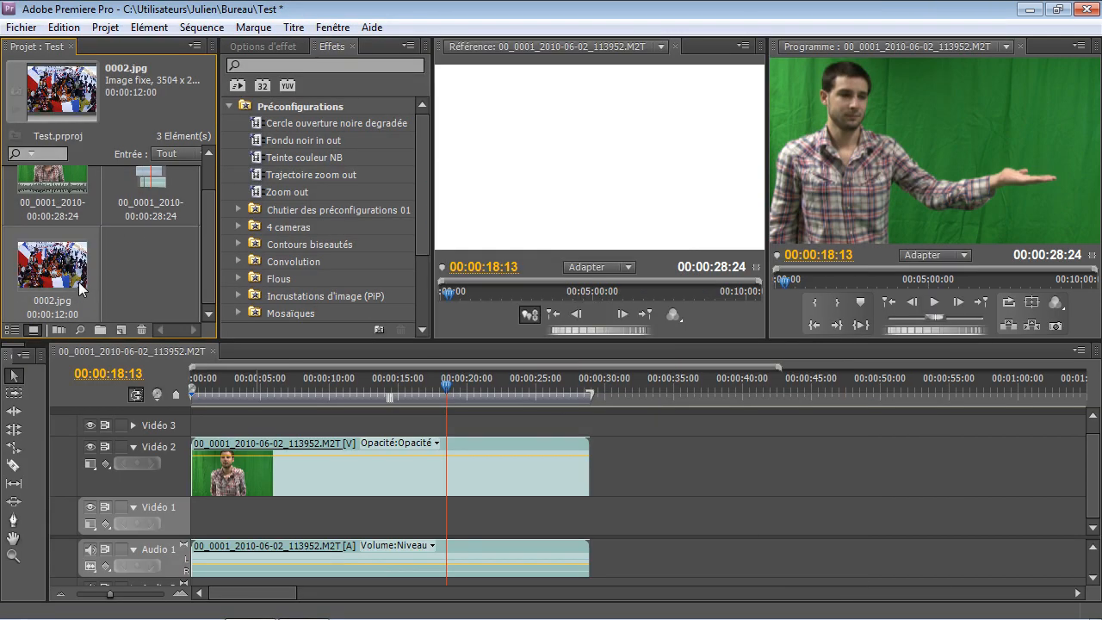
# Place 0002.jpg on Vidéo 1, extended to the green-screen clip's full length, and move the playhead to 00:00:15:11
pyautogui.moveTo(78, 288); pyautogui.dragTo(193, 508)
pyautogui.moveTo(356, 511); pyautogui.dragTo(589, 511)
pyautogui.click(404, 392)
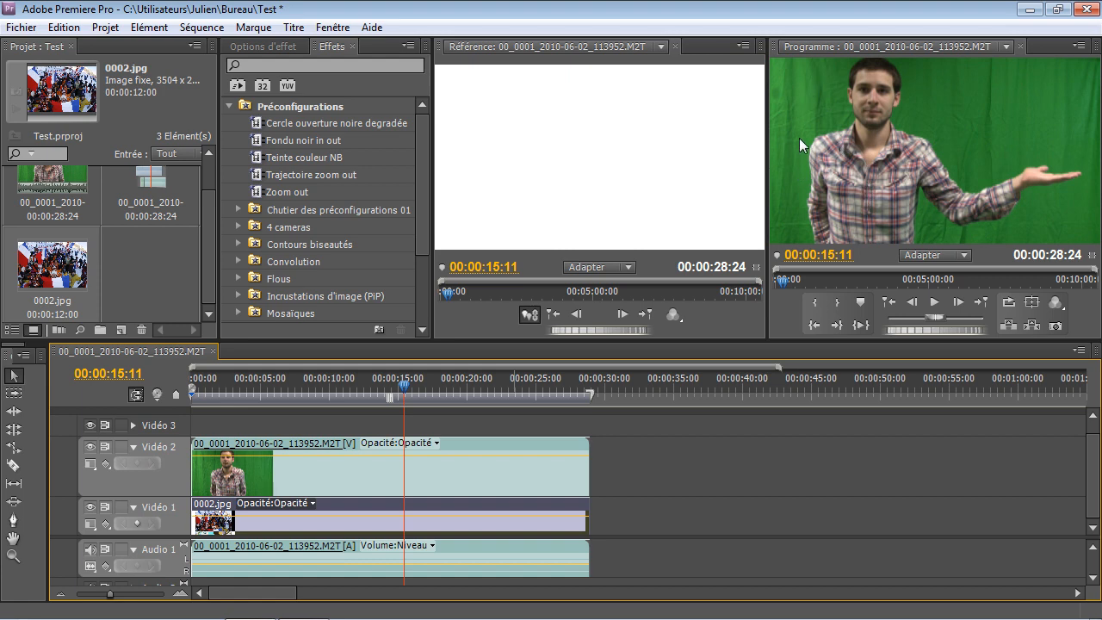
# Apply the UltraKey effect to the green-screen clip on Vidéo 2 and turn off the output of the Vidéo 1 track
pyautogui.click(299, 64)
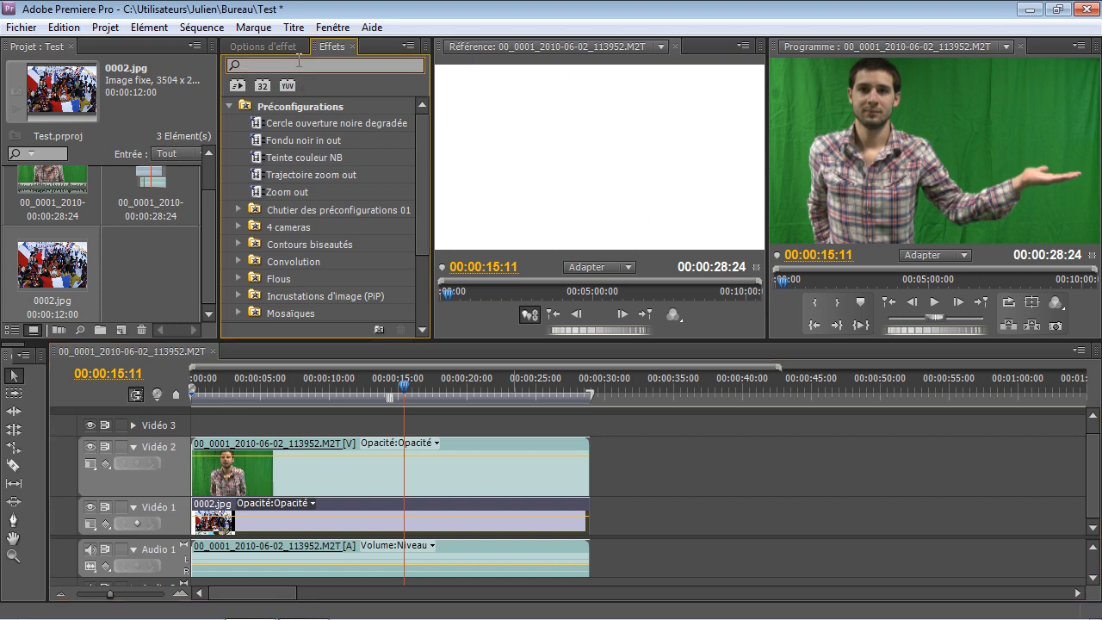
pyautogui.write('ultra')
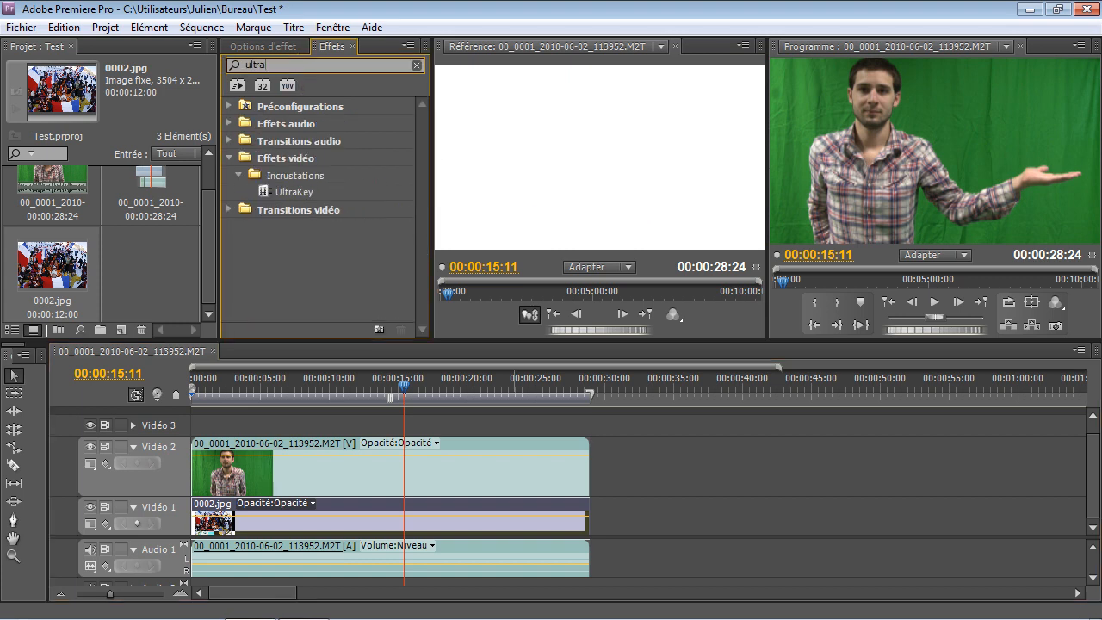
pyautogui.click(262, 191)
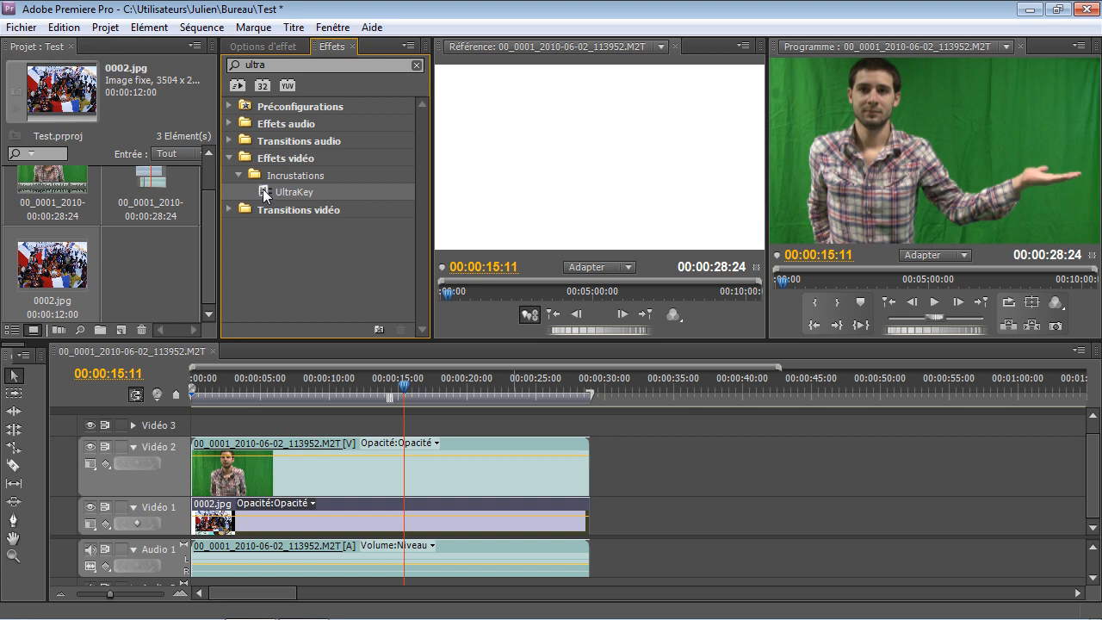
pyautogui.moveTo(262, 189); pyautogui.dragTo(391, 472)
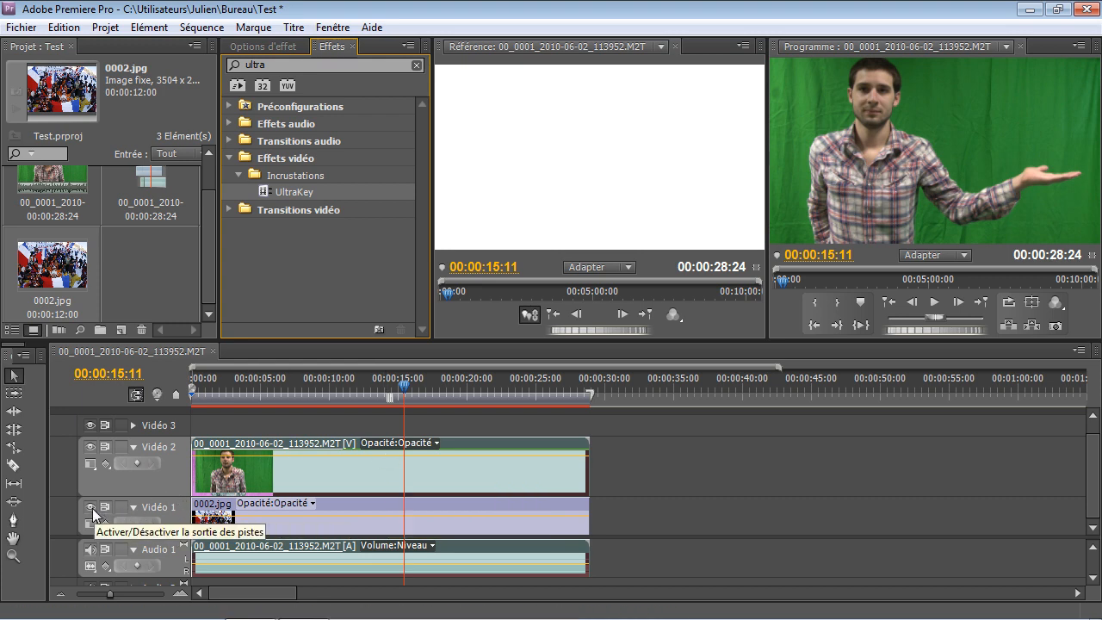
pyautogui.click(90, 508)
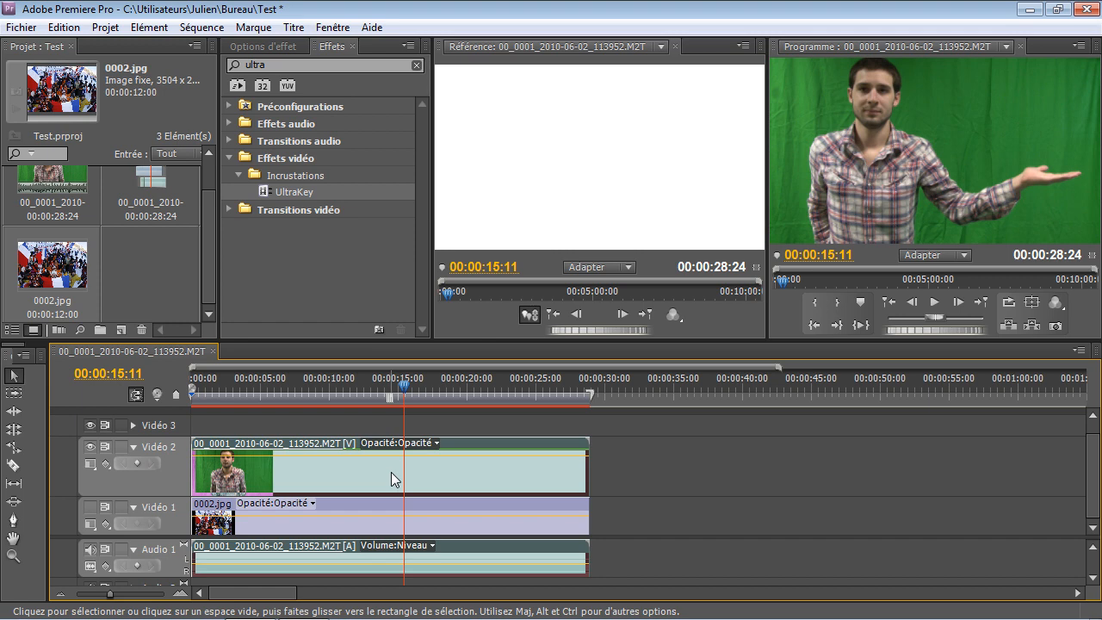
# Show the effect options of the green-screen clip on Vidéo 2 in a wider area that includes the keyframe timeline
pyautogui.click(252, 46)
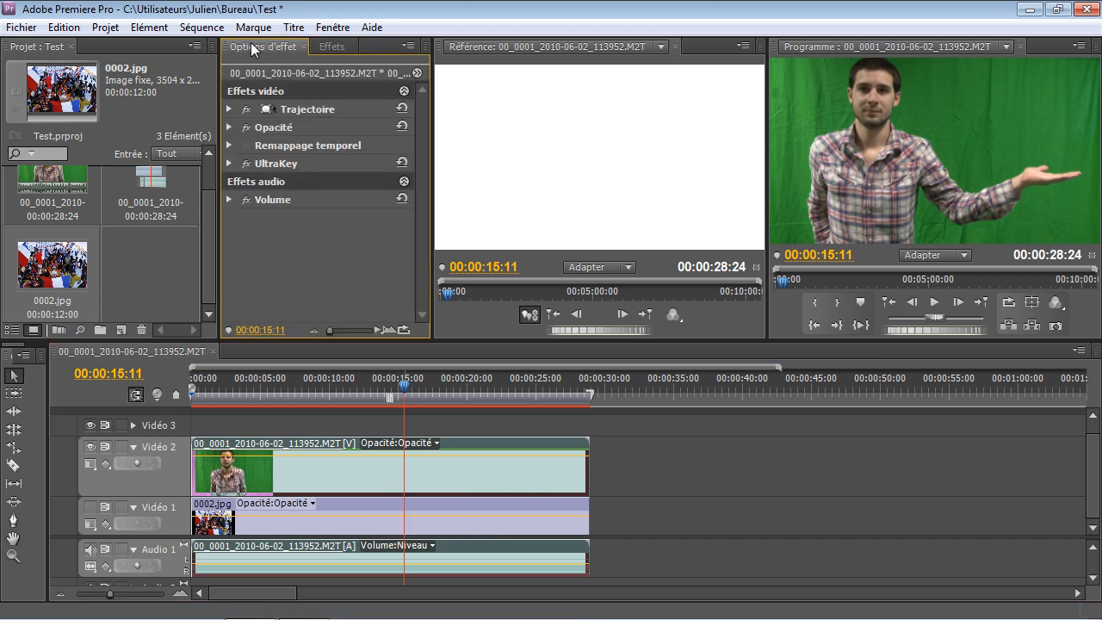
pyautogui.moveTo(220, 113); pyautogui.dragTo(110, 113)
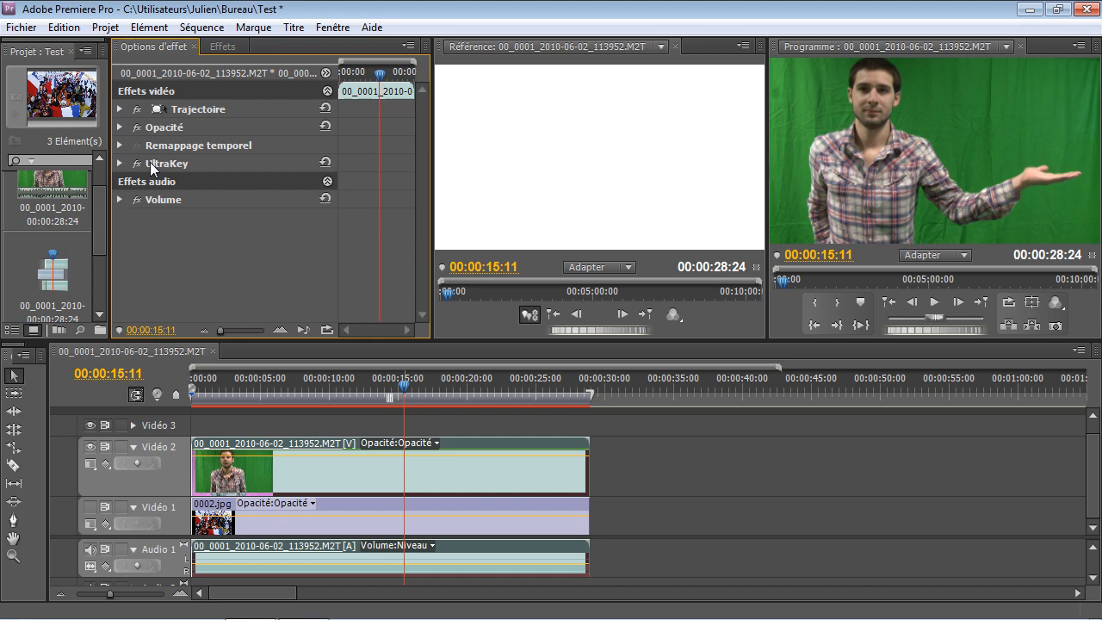
pyautogui.click(360, 475)
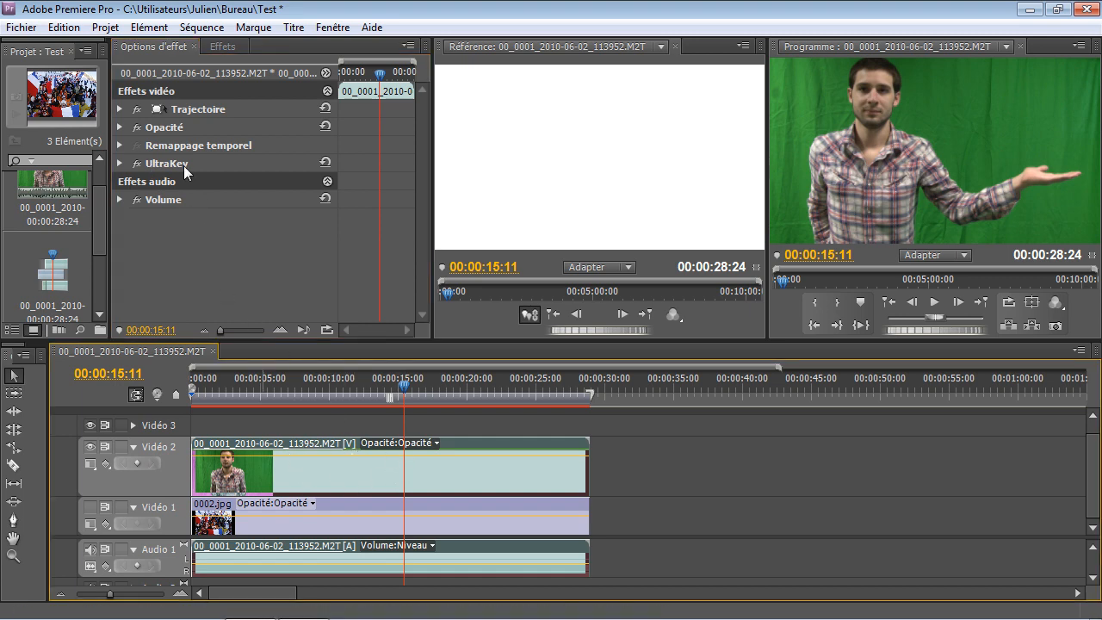
pyautogui.click(638, 462)
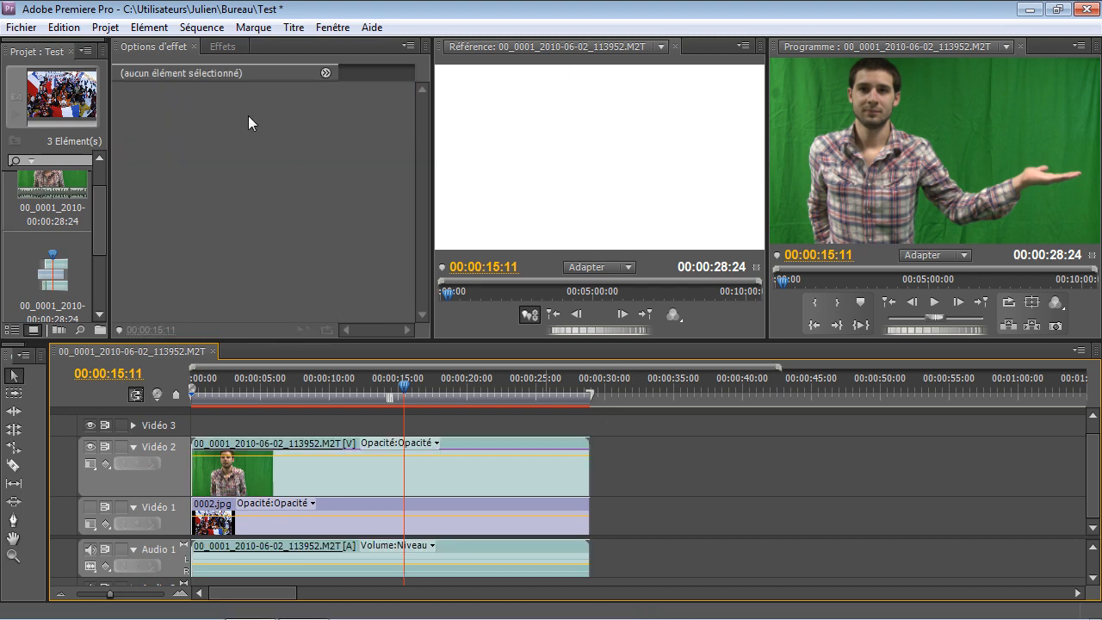
pyautogui.click(308, 466)
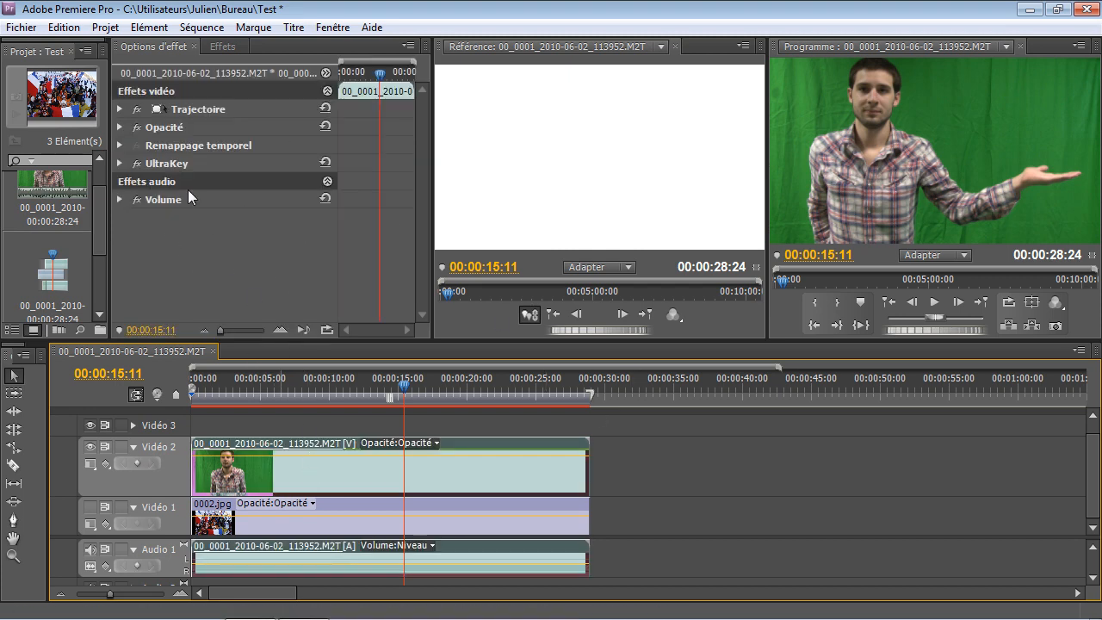
# Expand UltraKey and sample the green backdrop beside the man's head as the key colour
pyautogui.click(122, 163)
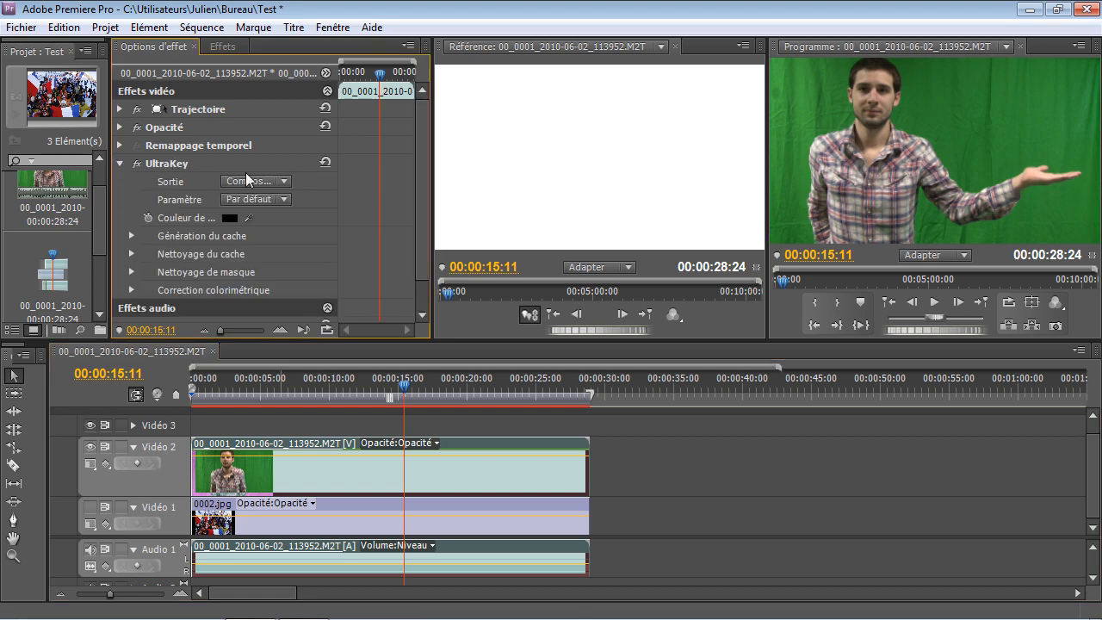
pyautogui.moveTo(423, 121); pyautogui.dragTo(424, 153)
pyautogui.moveTo(255, 179); pyautogui.dragTo(1005, 146)
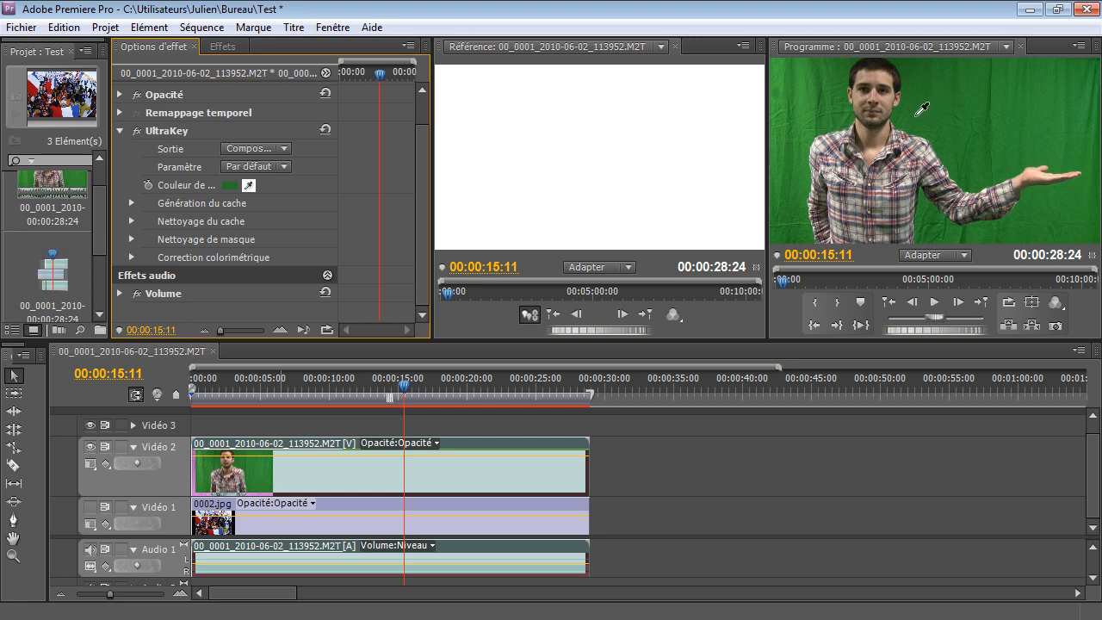
pyautogui.click(916, 115)
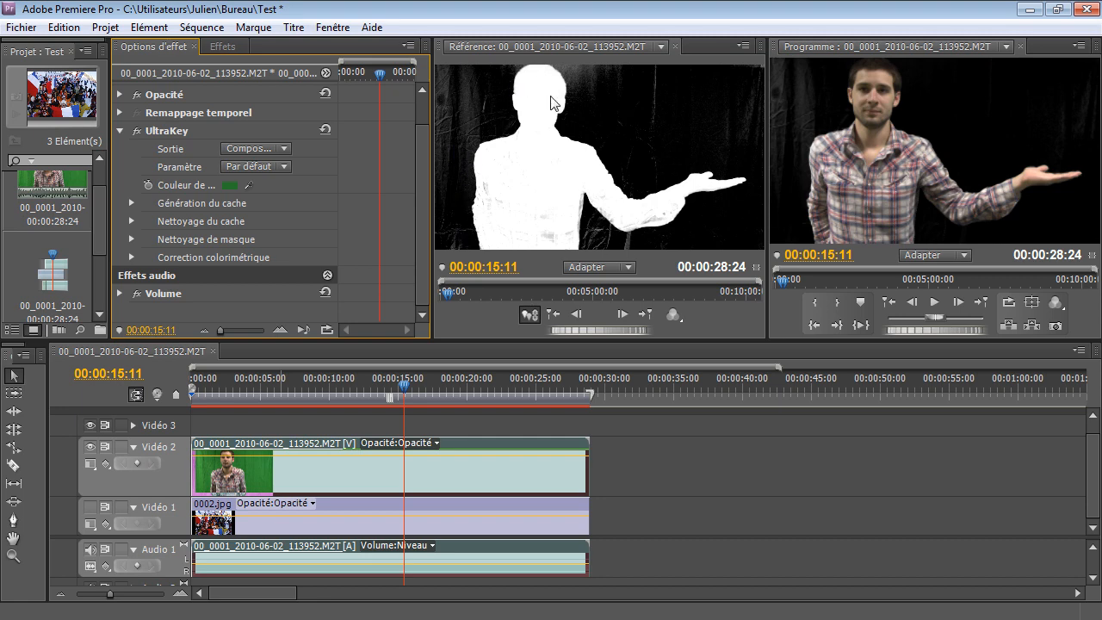
# Check which display mode the reference monitor uses, leaving it on Alpha
pyautogui.rightClick(542, 146)
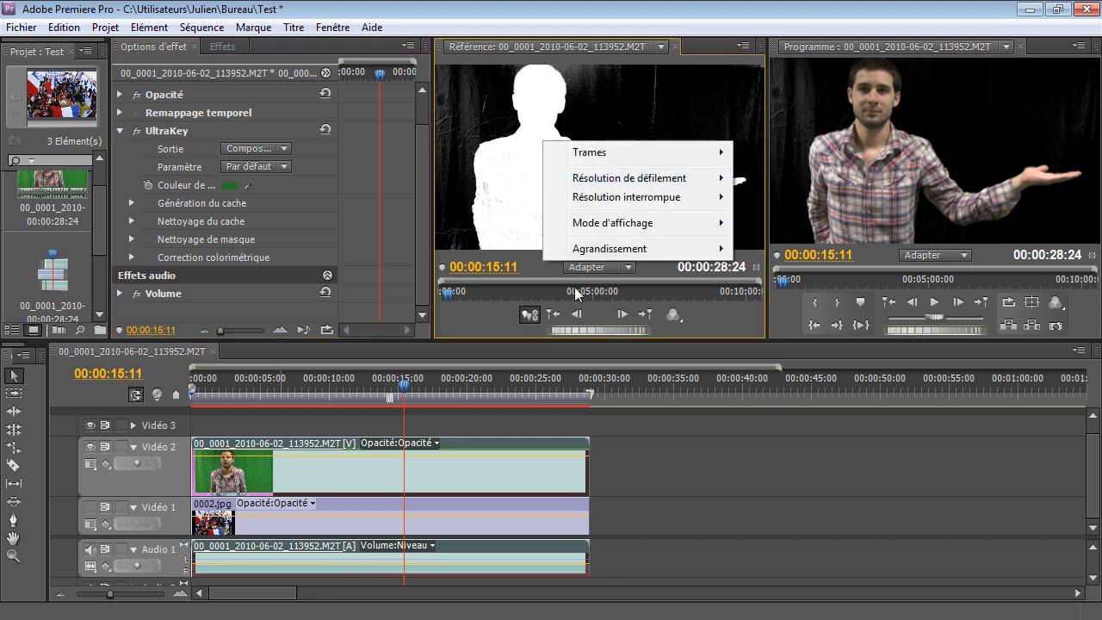
pyautogui.moveTo(641, 226)
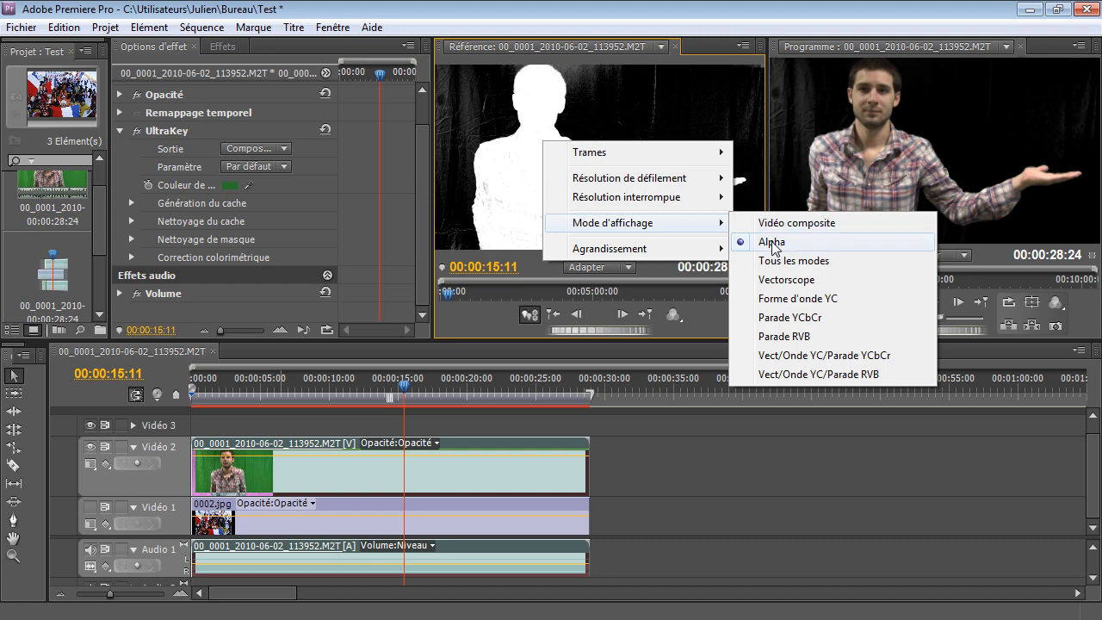
pyautogui.click(608, 103)
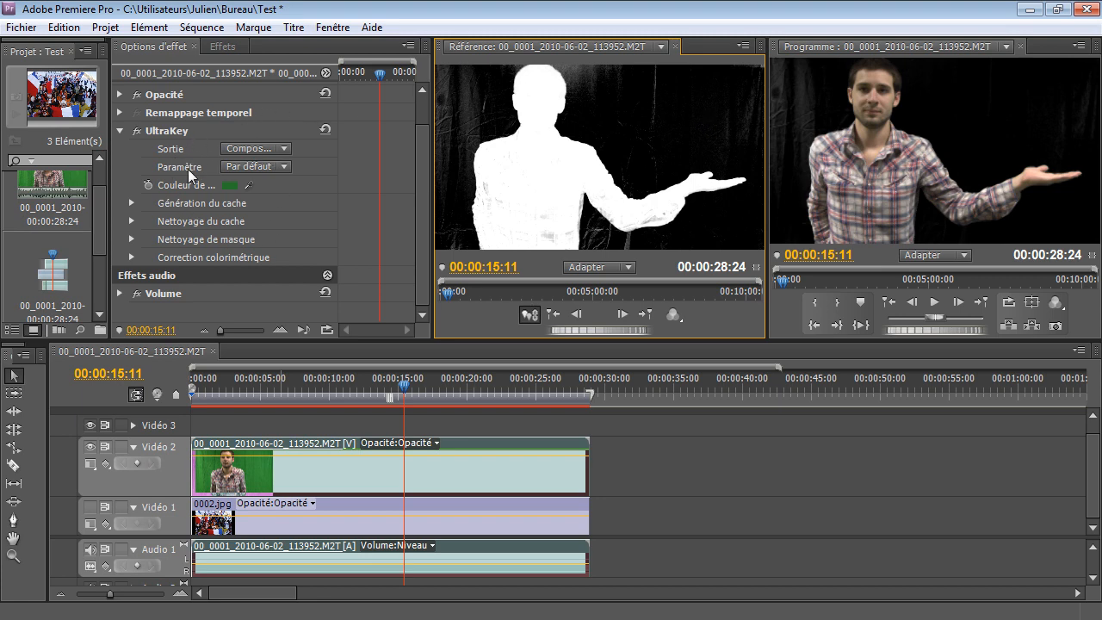
# Set UltraKey's Paramètre preset to Dynamique
pyautogui.click(281, 168)
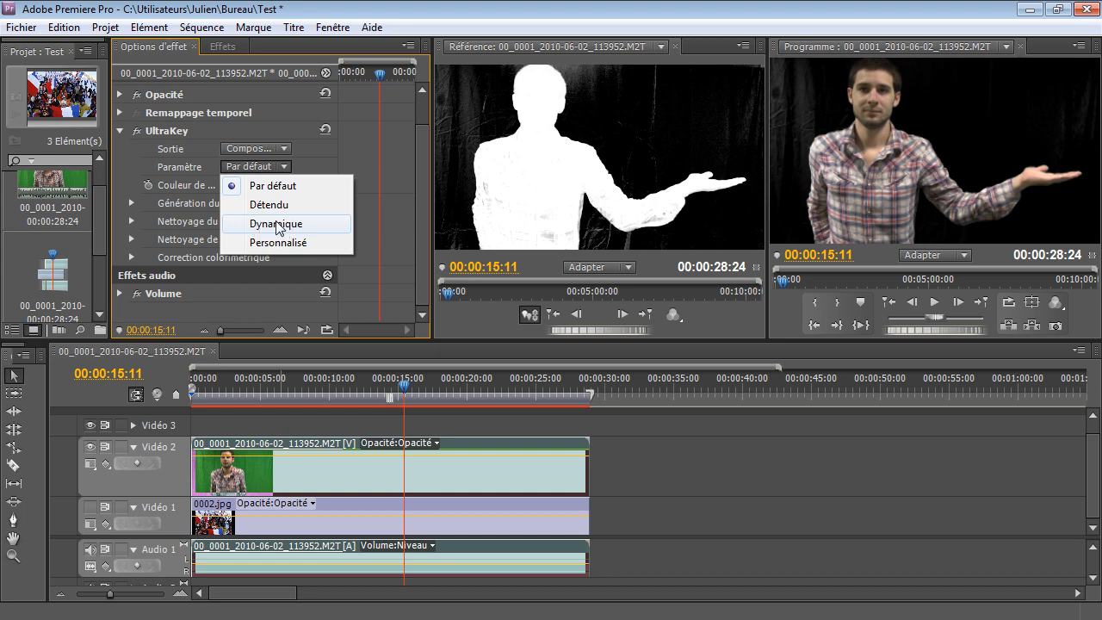
pyautogui.click(275, 223)
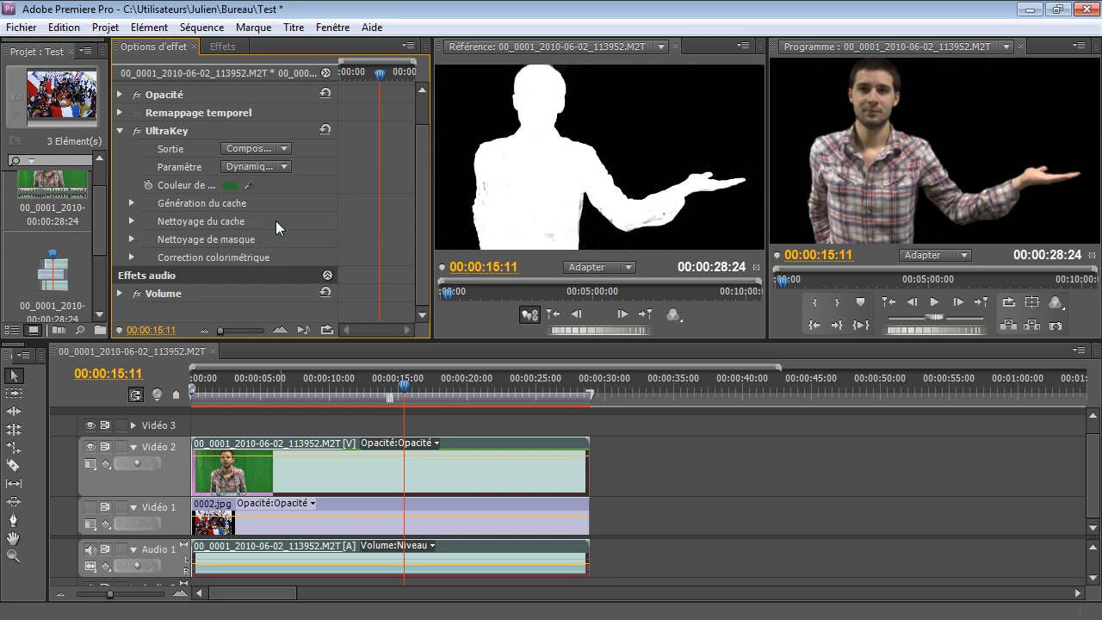
pyautogui.click(281, 167)
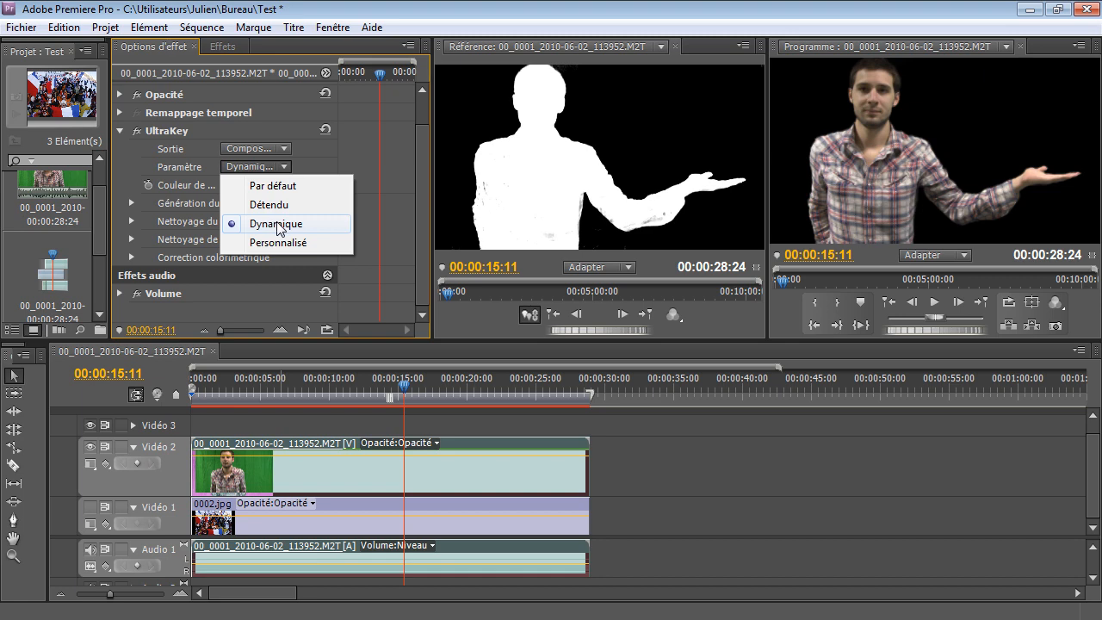
pyautogui.click(277, 226)
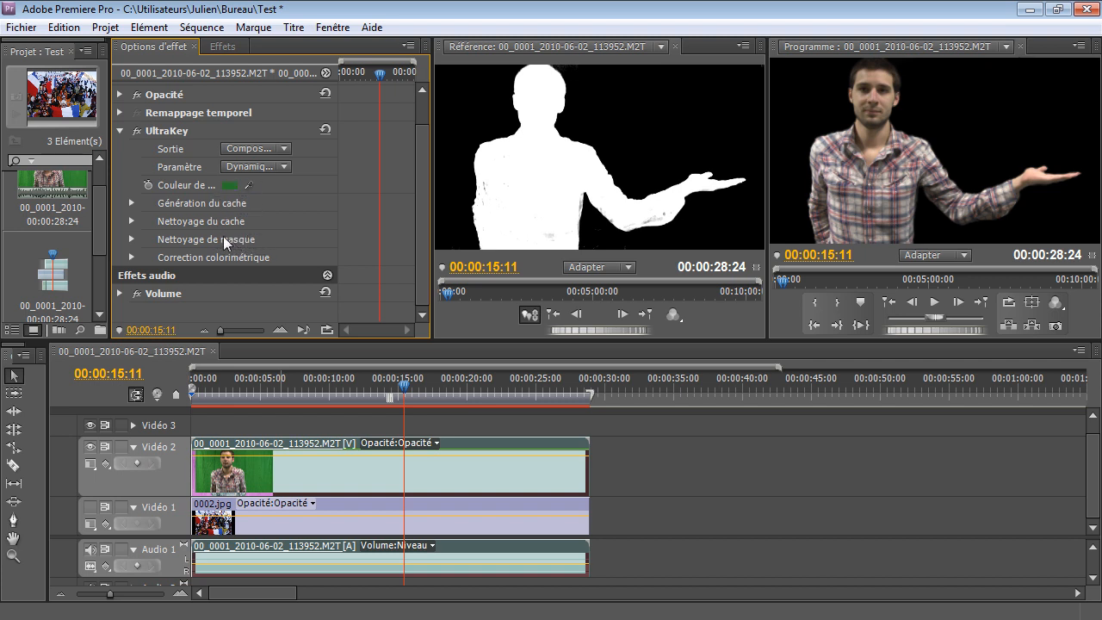
# Widen the effect options area and expand the Transparence slider under UltraKey's Génération du cache
pyautogui.click(131, 203)
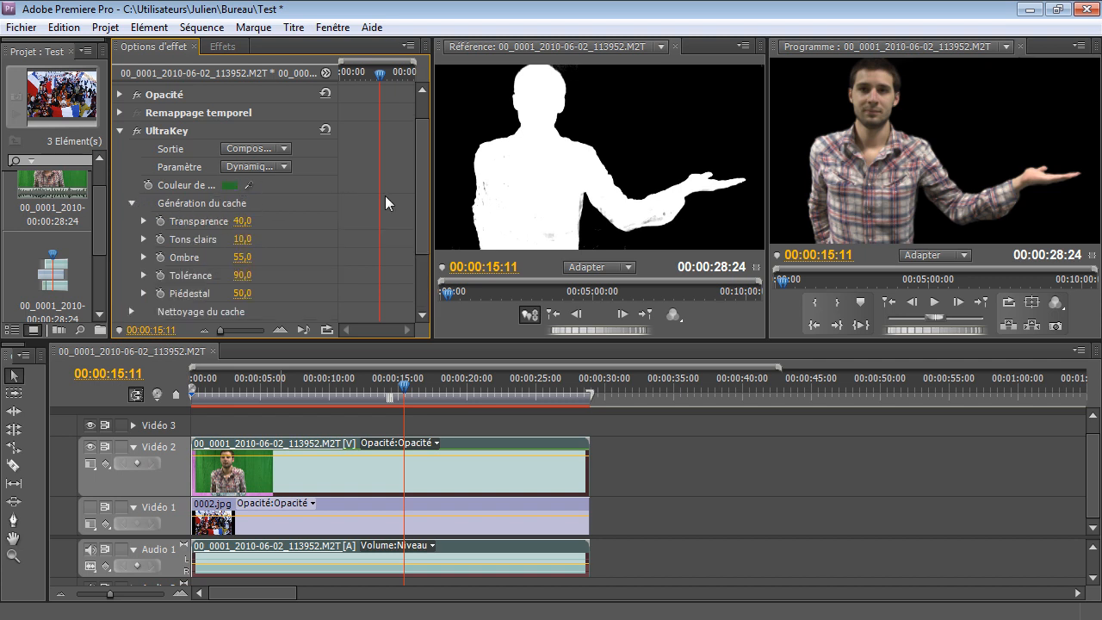
pyautogui.moveTo(421, 156); pyautogui.dragTo(390, 177)
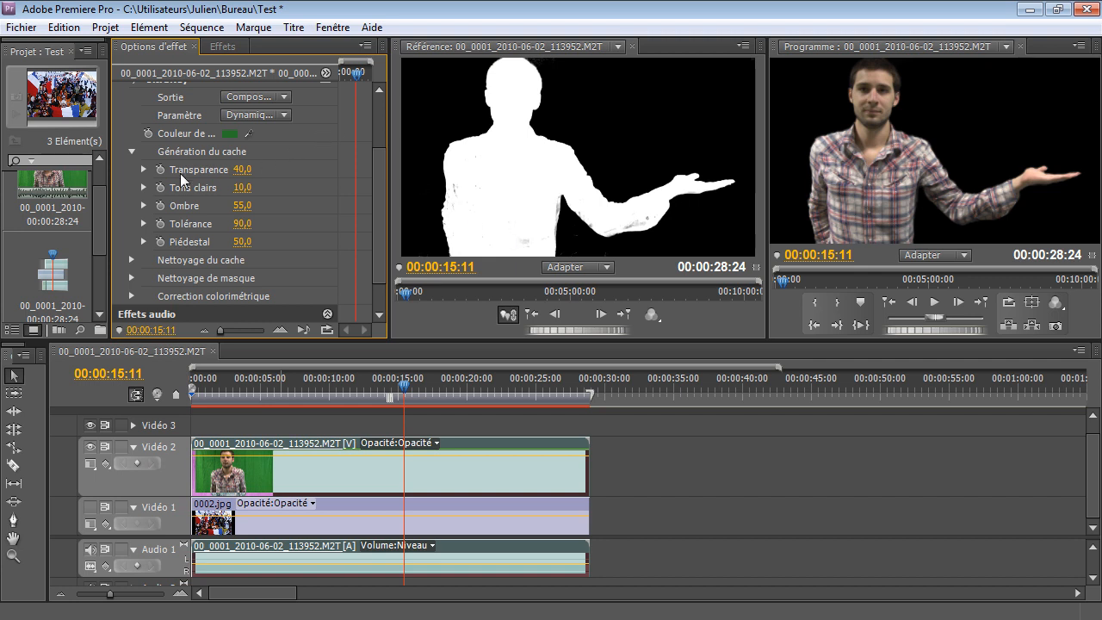
pyautogui.click(143, 170)
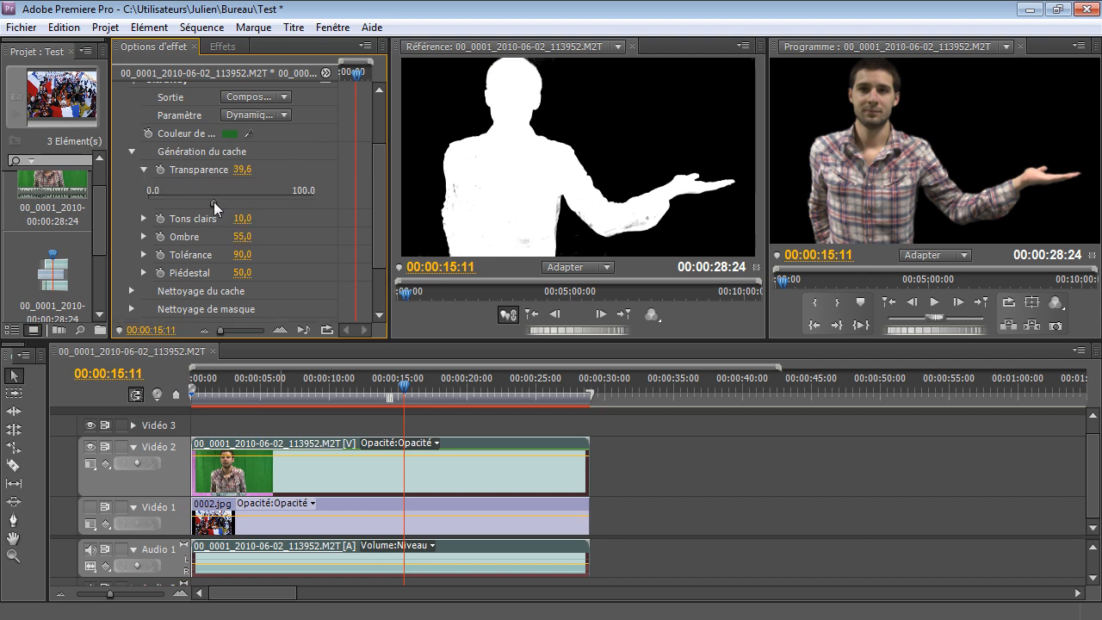
# Try Transparence at 60,4 and briefly turn on the Vidéo 1 output to preview the key over the photo
pyautogui.moveTo(213, 202); pyautogui.dragTo(248, 202)
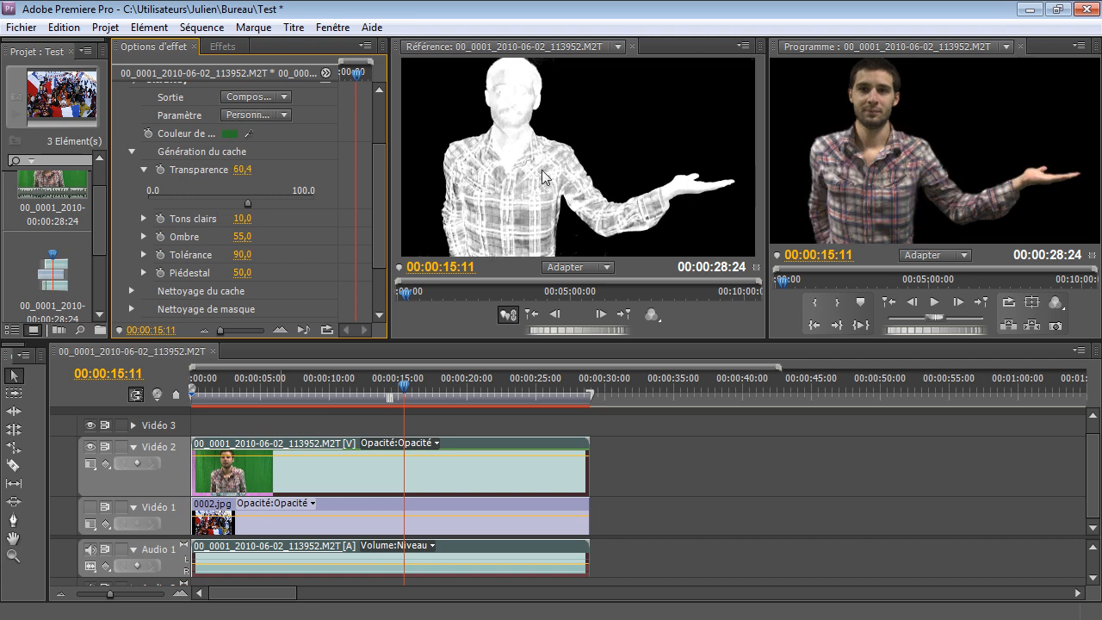
pyautogui.click(91, 507)
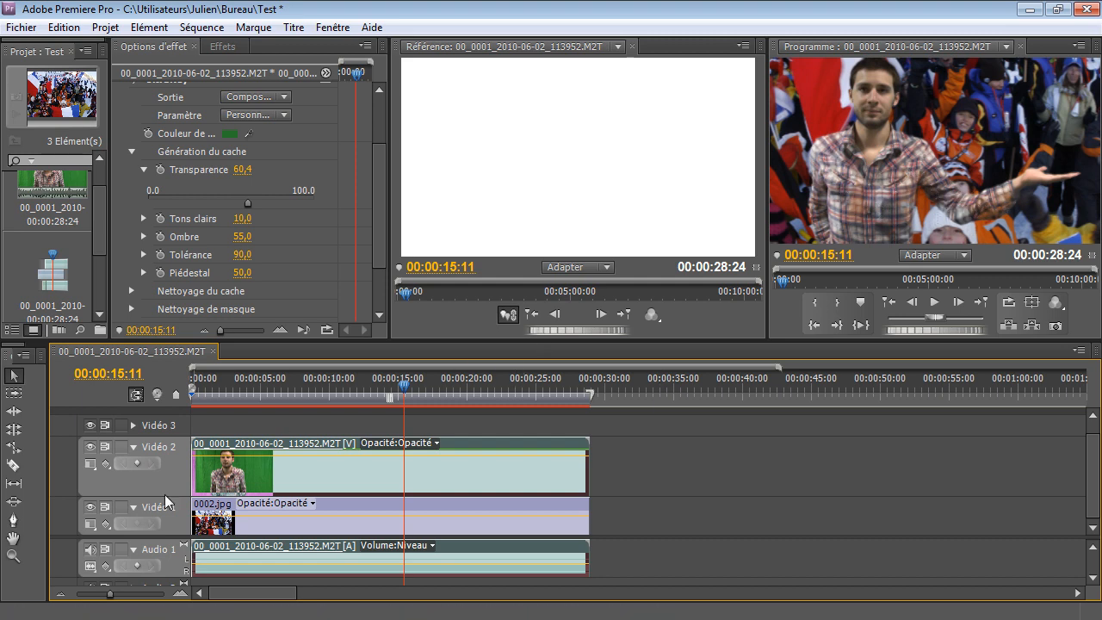
pyautogui.click(90, 507)
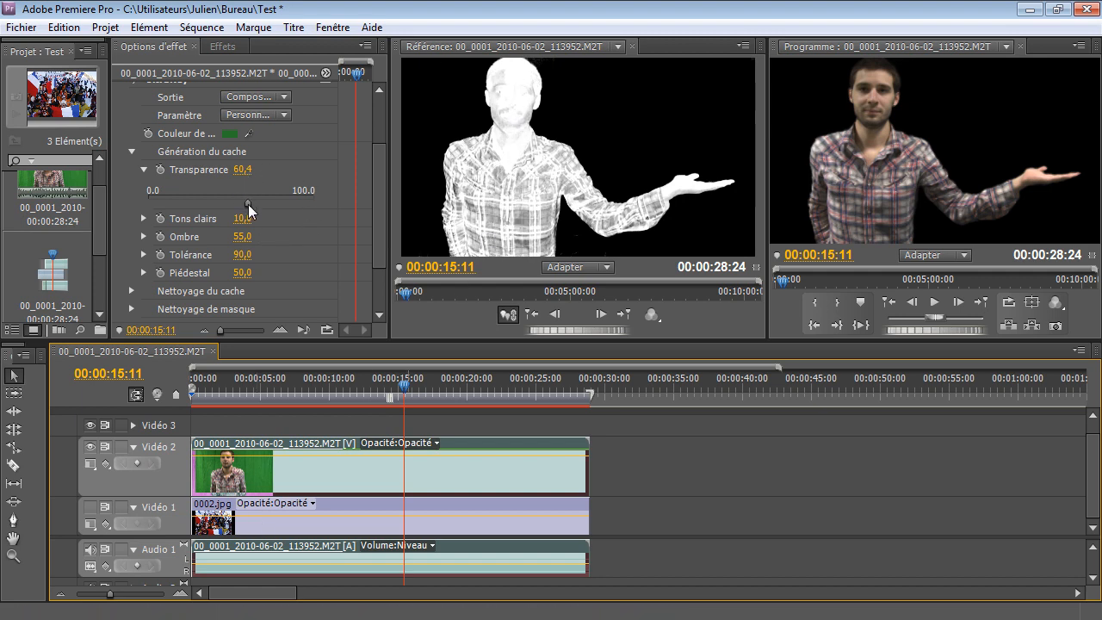
# Set UltraKey's Transparence to 21,4 and turn the output of the Vidéo 1 track back on
pyautogui.moveTo(247, 205); pyautogui.dragTo(183, 207)
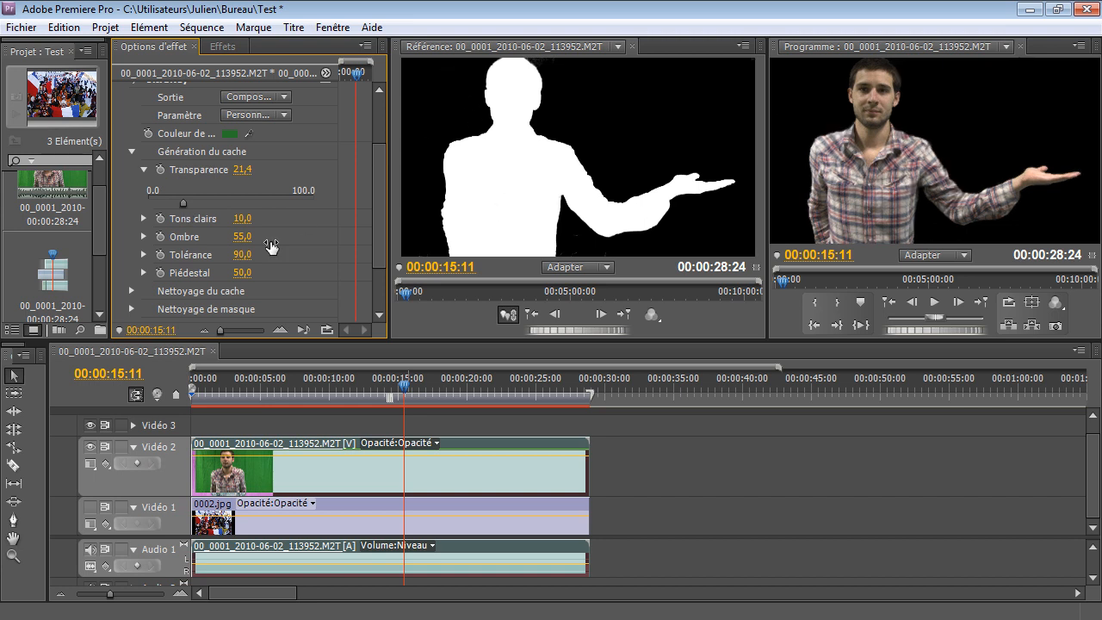
pyautogui.click(90, 508)
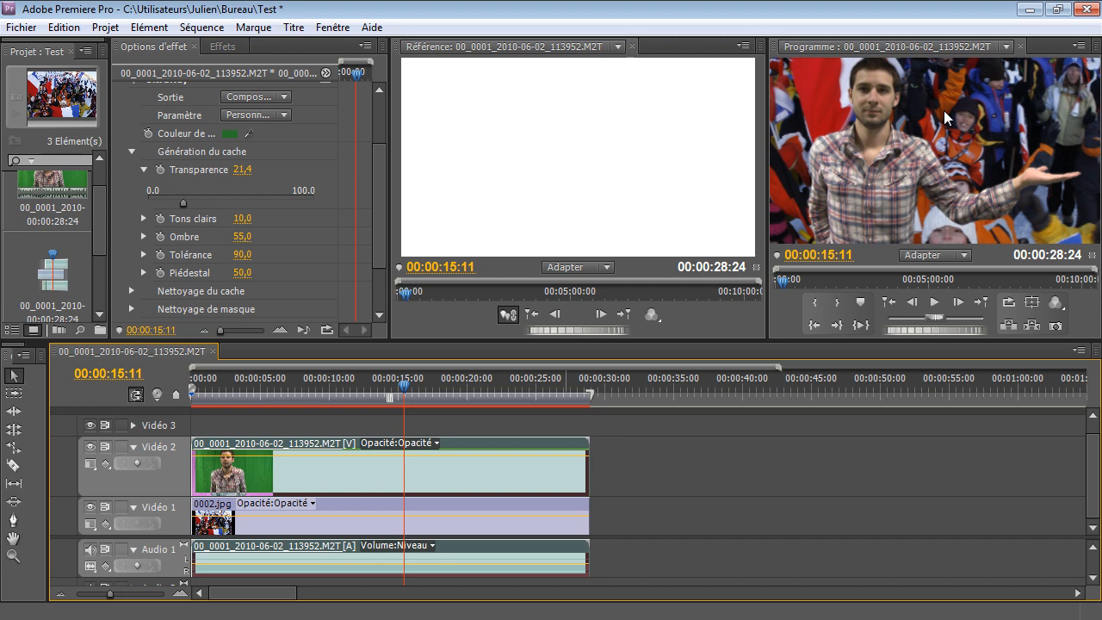
# Maximize the program monitor and set its paused resolution (Résolution interrompue) to Intégrale
pyautogui.press('`')
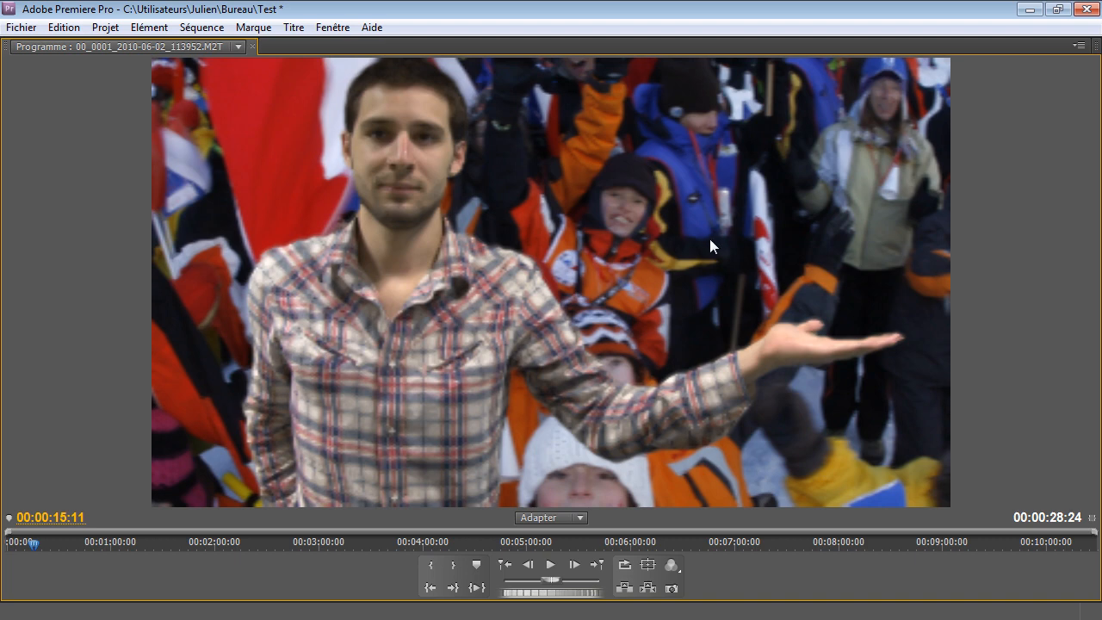
pyautogui.rightClick(658, 239)
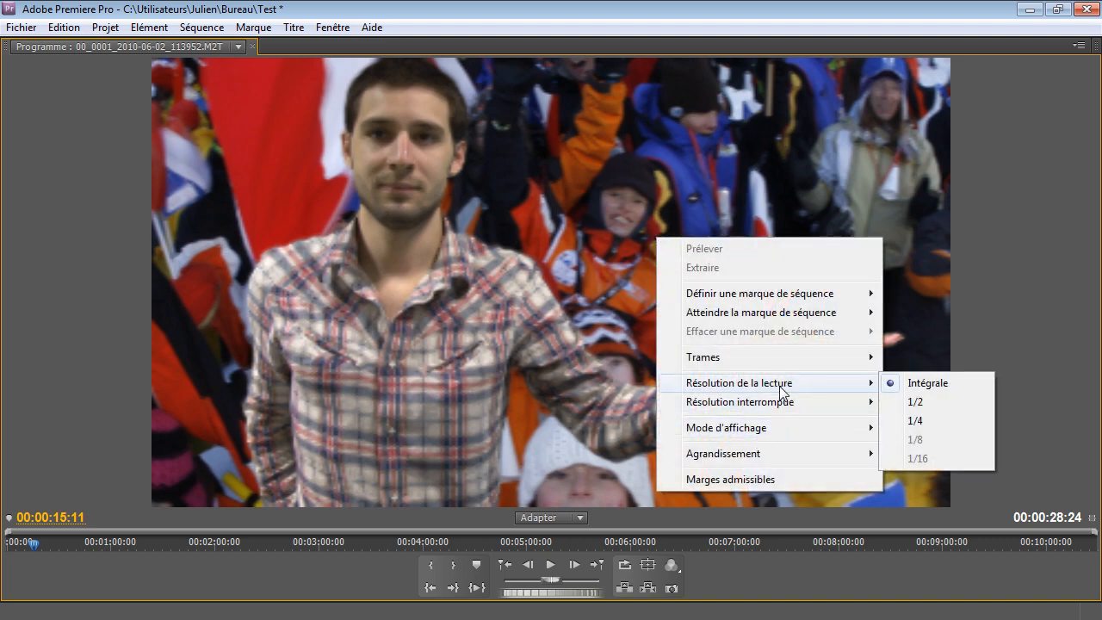
pyautogui.moveTo(782, 403)
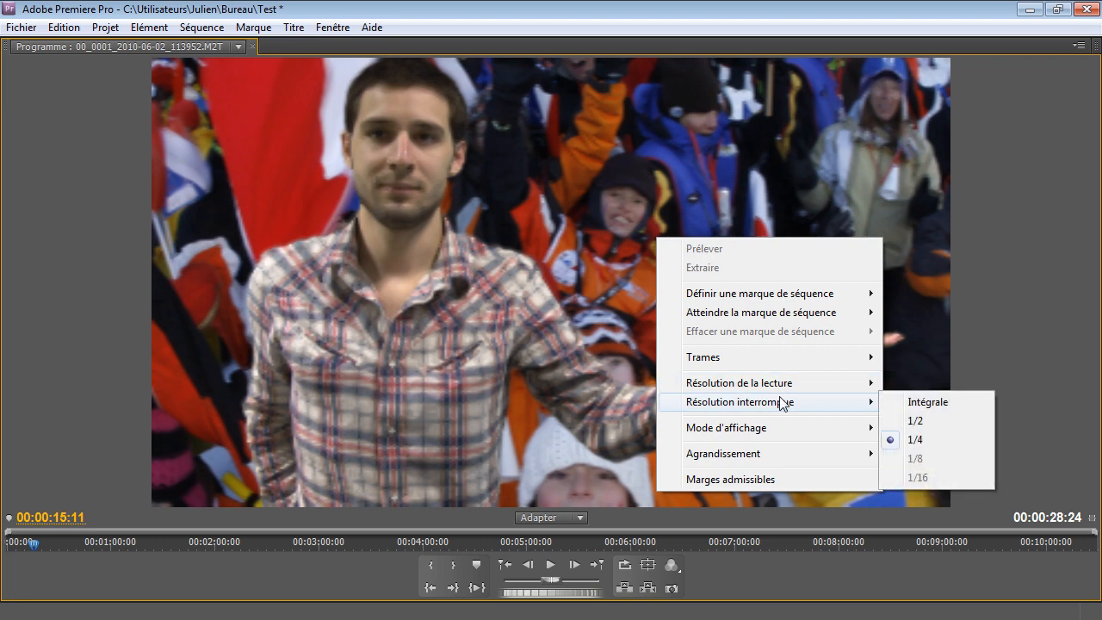
pyautogui.click(916, 404)
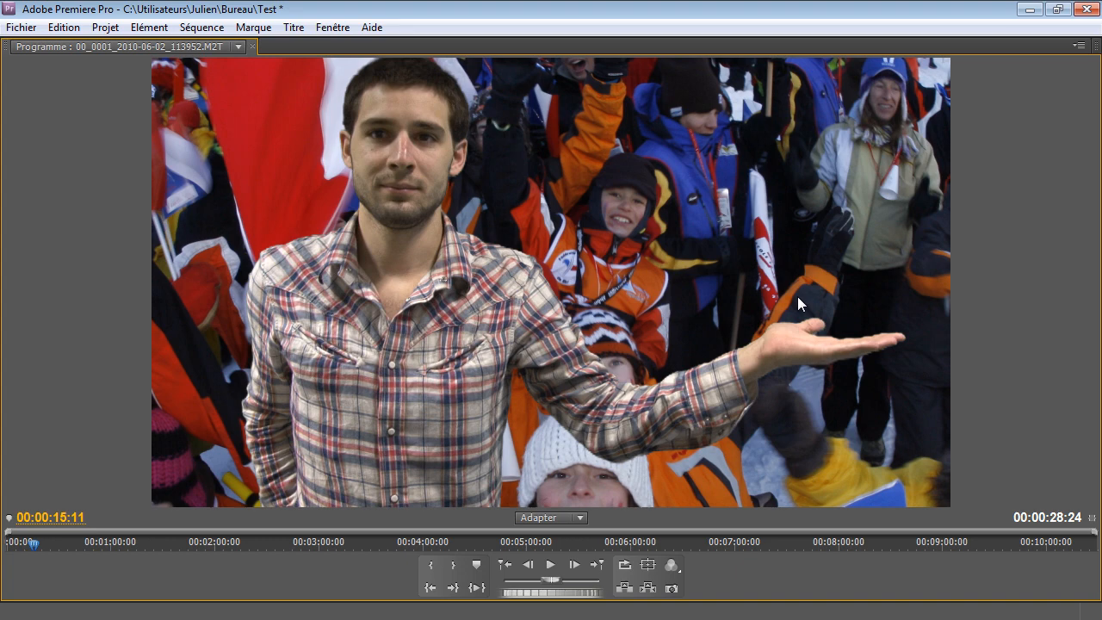
# Play the composite up to 00:00:19:10, and restore the full panel layout
pyautogui.press('space')
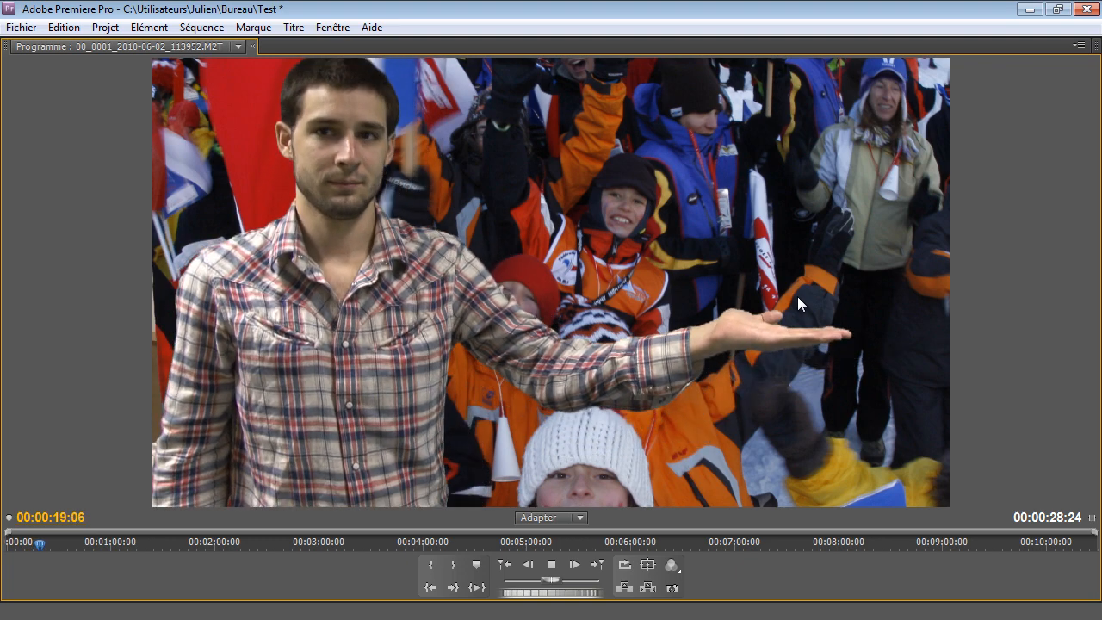
pyautogui.press('space')
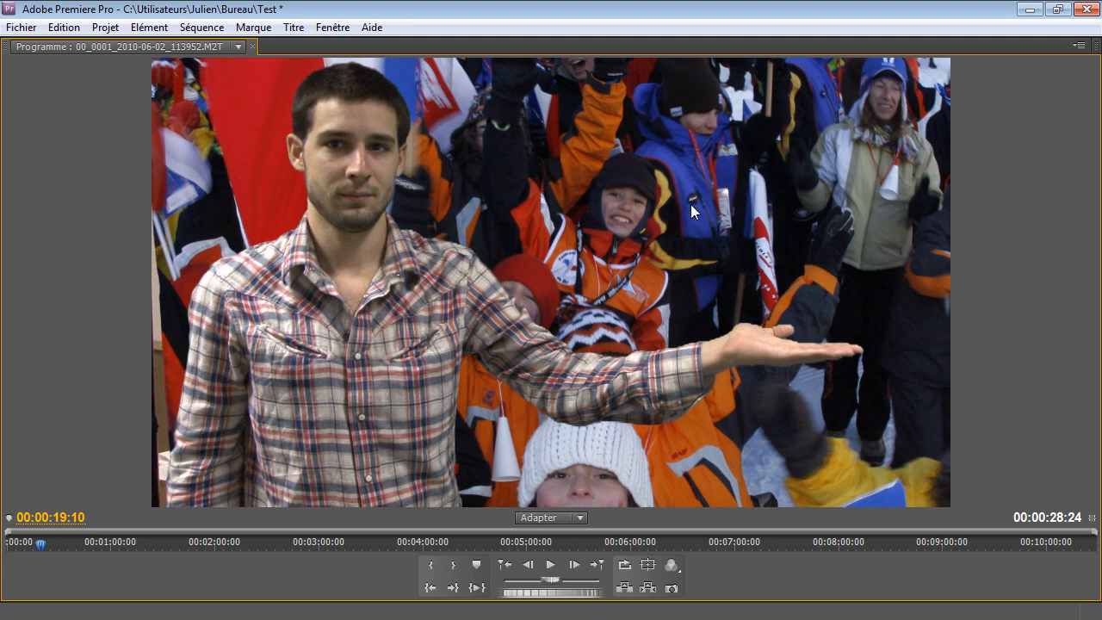
pyautogui.press('`')
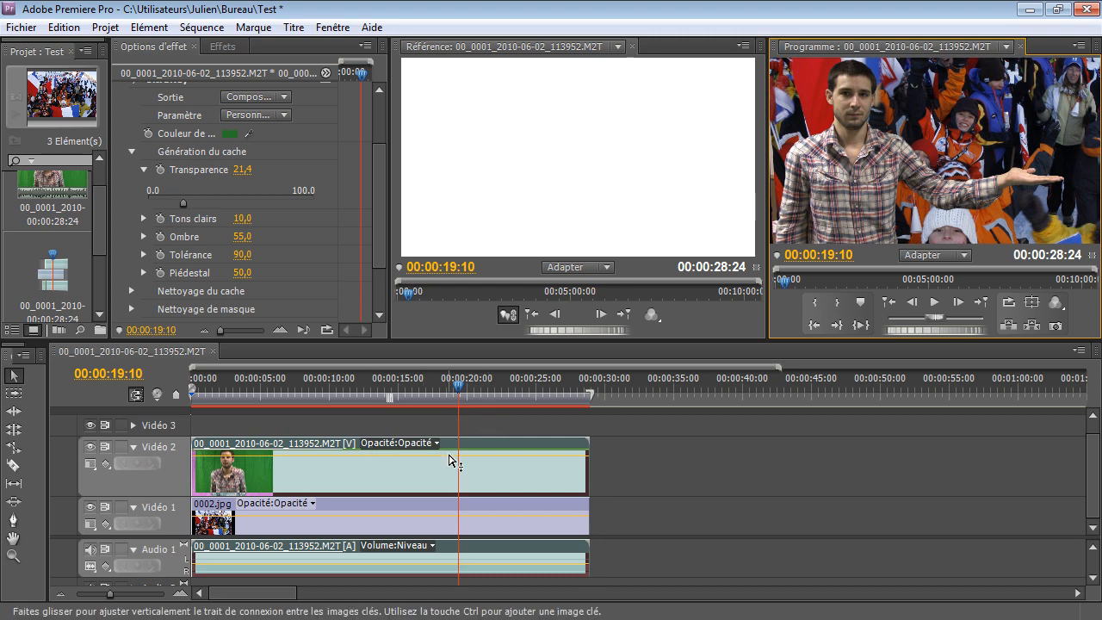
# Disable the UltraKey effect on the green-screen clip
pyautogui.moveTo(449, 455)
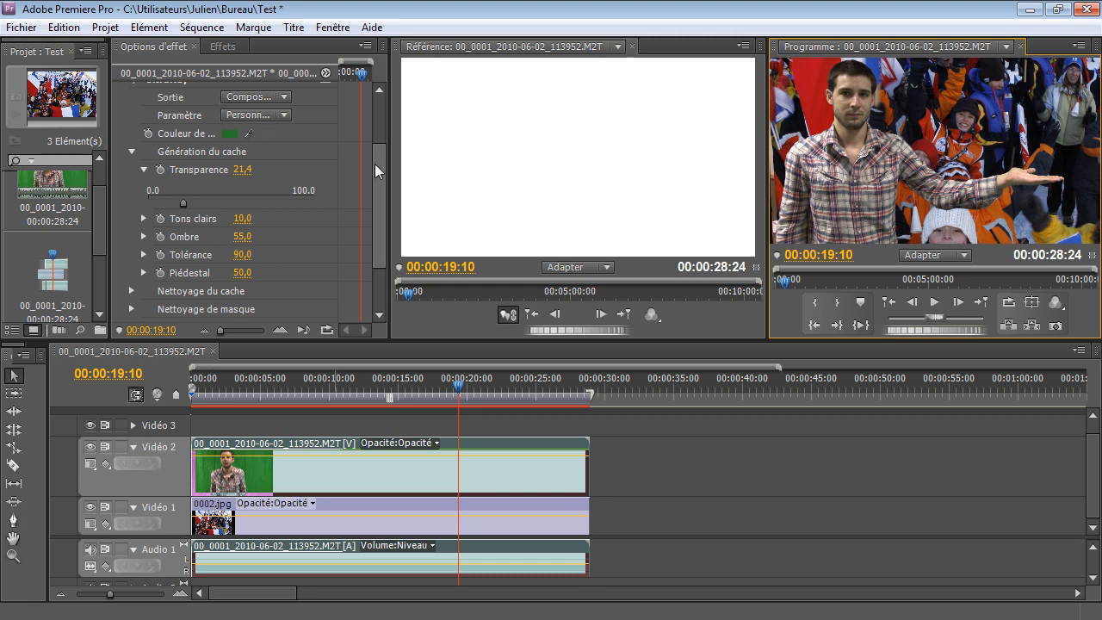
pyautogui.moveTo(375, 164); pyautogui.dragTo(379, 130)
pyautogui.click(136, 142)
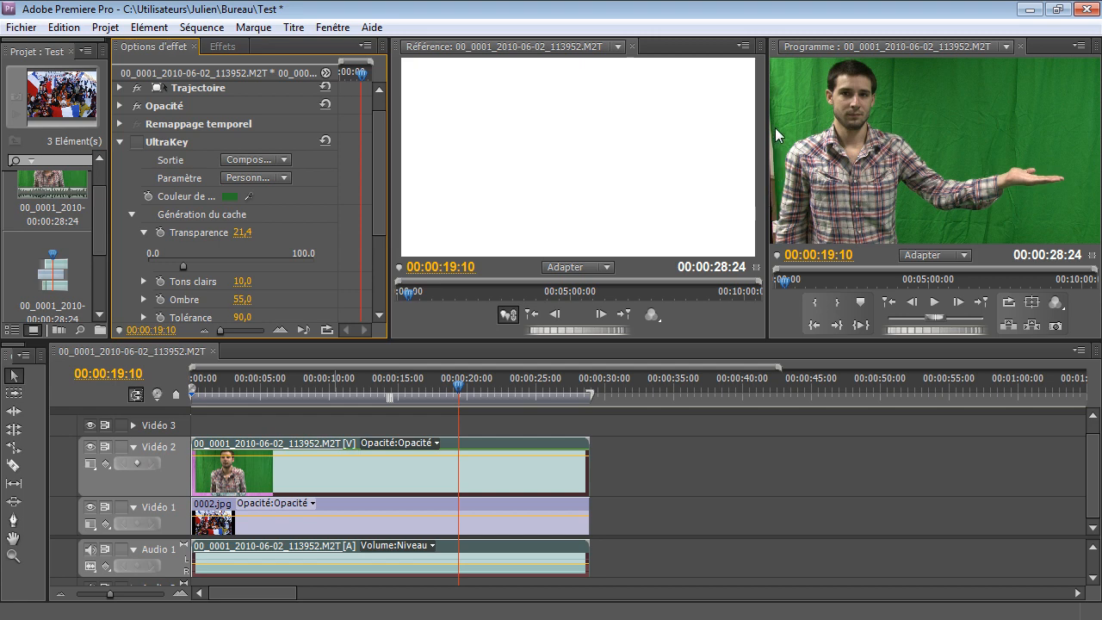
# In the green-screen clip's Trajectoire settings, set Echelle to 105,0 and the horizontal Position to 690,0
pyautogui.click(404, 482)
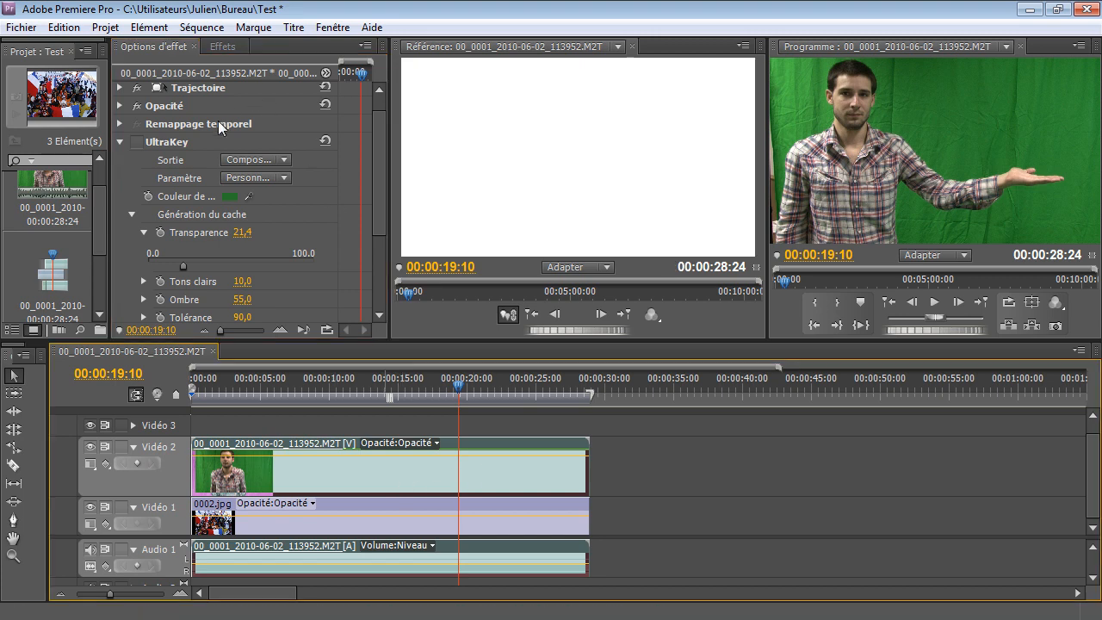
pyautogui.scroll(1, 223, 128)
pyautogui.click(121, 110)
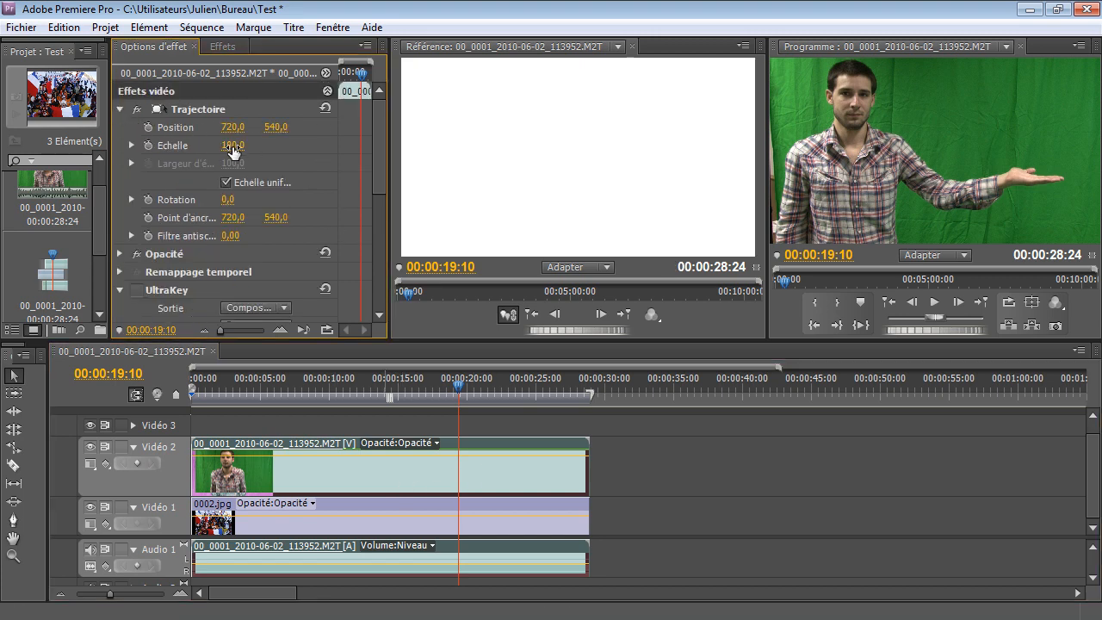
pyautogui.moveTo(233, 146); pyautogui.dragTo(207, 128)
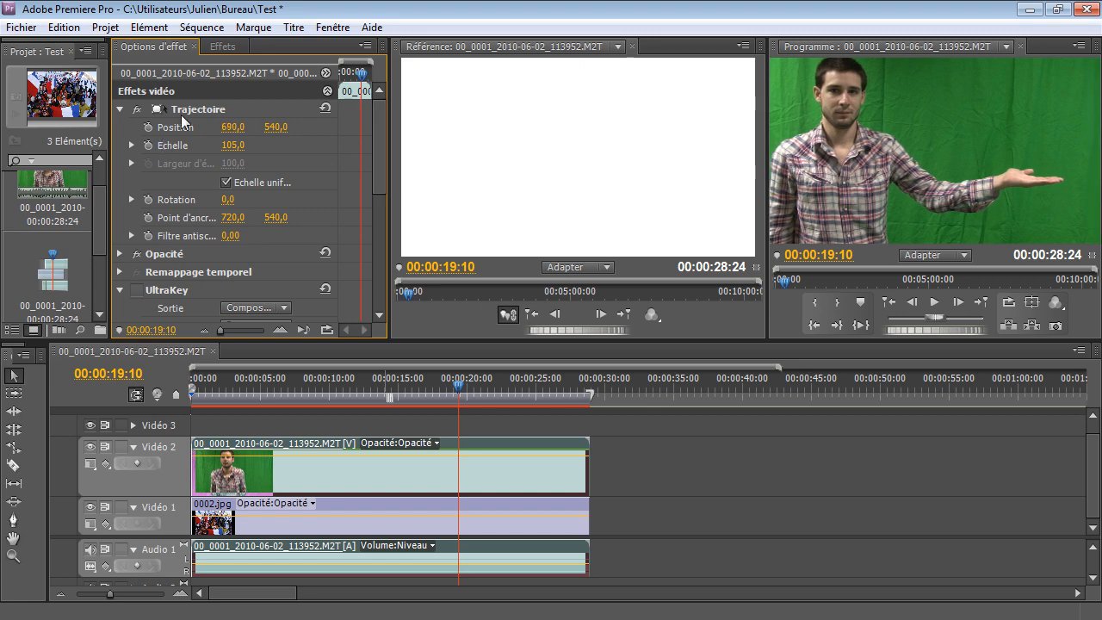
# Re-enable the UltraKey effect on the green-screen clip and collapse its Trajectoire settings
pyautogui.click(136, 290)
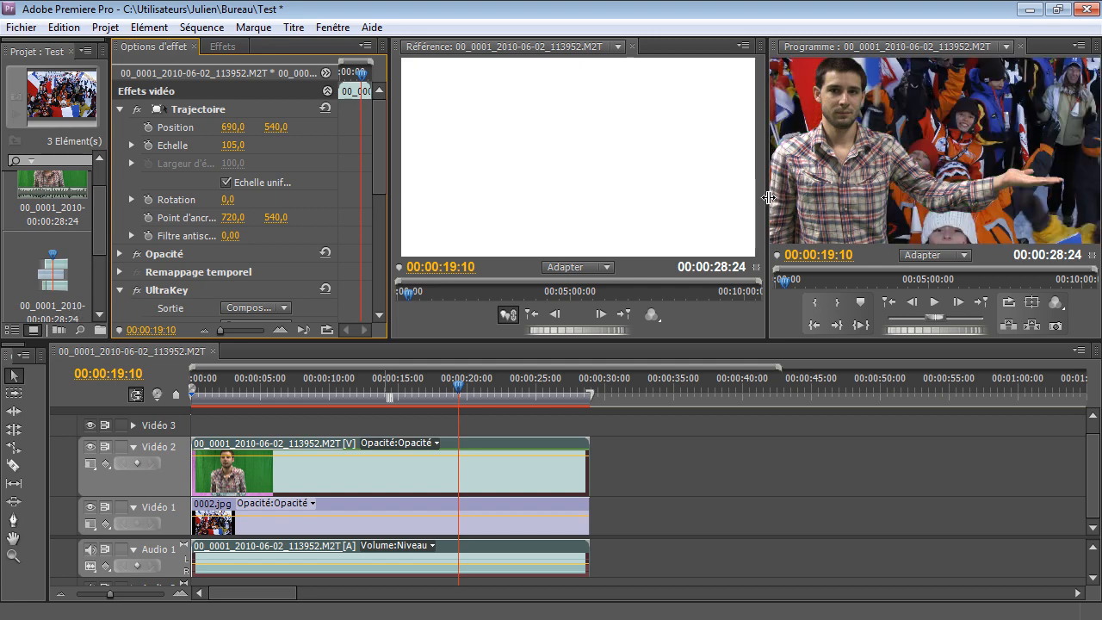
pyautogui.click(325, 481)
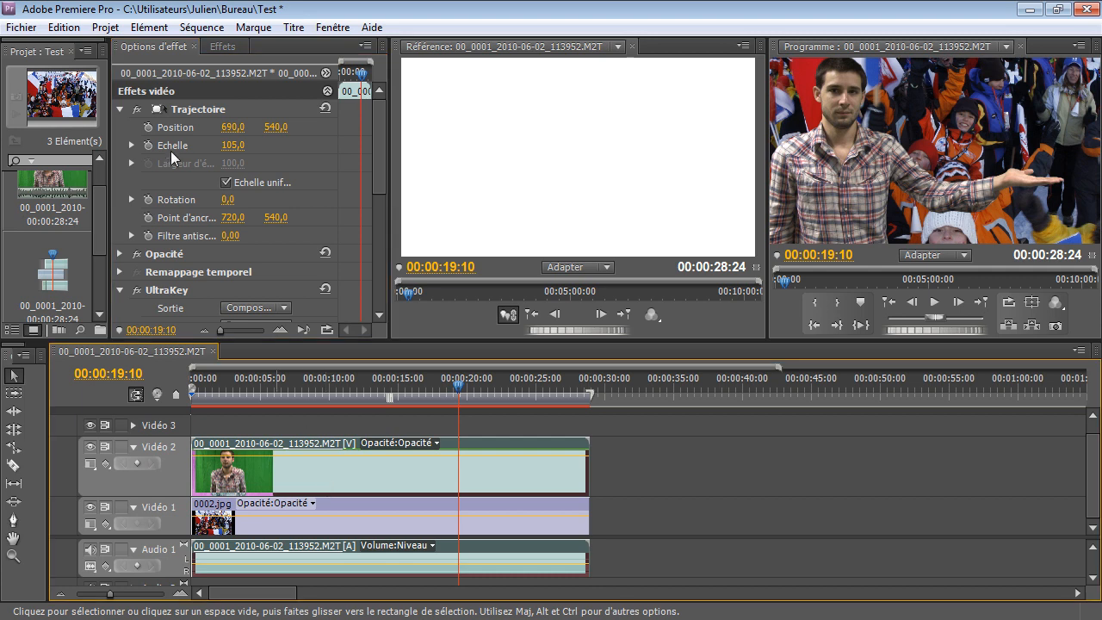
pyautogui.click(330, 151)
pyautogui.click(120, 109)
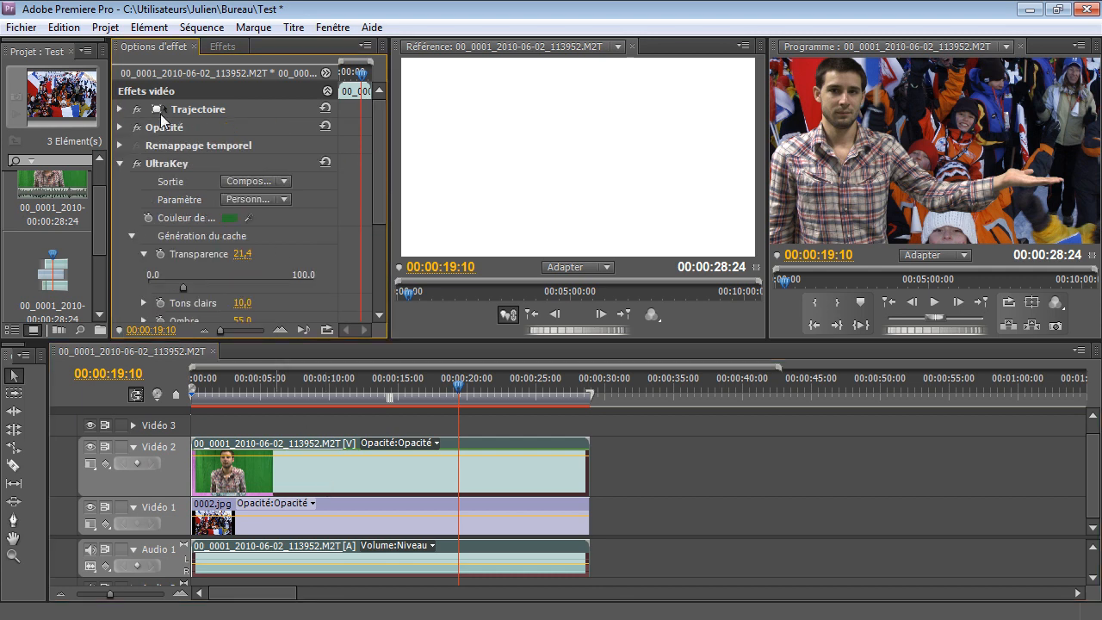
# Hide the Vidéo 1 background track and set UltraKey's Ombre to 51,0 under Génération du cache
pyautogui.moveTo(379, 147); pyautogui.dragTo(381, 202)
pyautogui.click(90, 513)
pyautogui.click(89, 508)
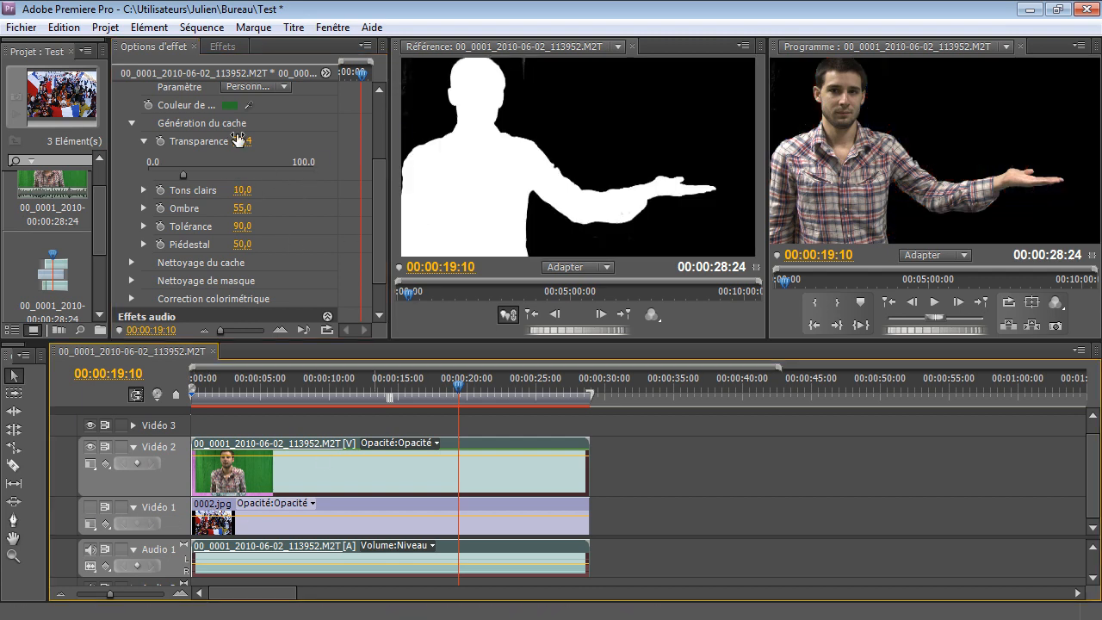
pyautogui.click(142, 207)
pyautogui.moveTo(237, 243)
pyautogui.mouseDown()
pyautogui.moveTo(249, 241)
pyautogui.moveTo(232, 240)
pyautogui.mouseUp()
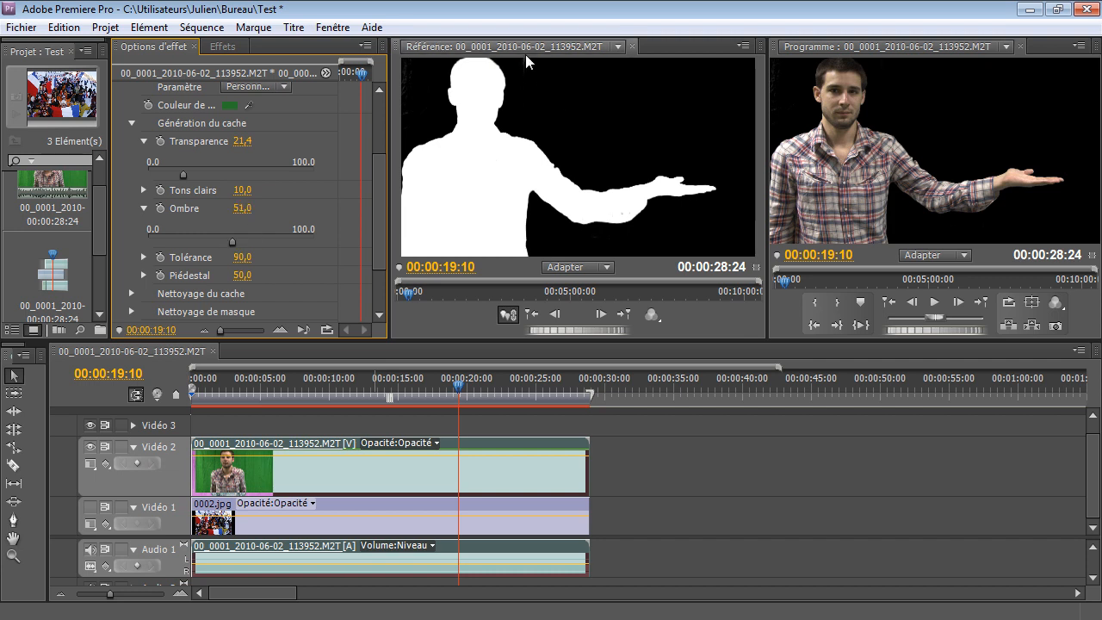
# Set UltraKey's Piédestal to 62,5 under Génération du cache
pyautogui.moveTo(383, 219); pyautogui.dragTo(382, 237)
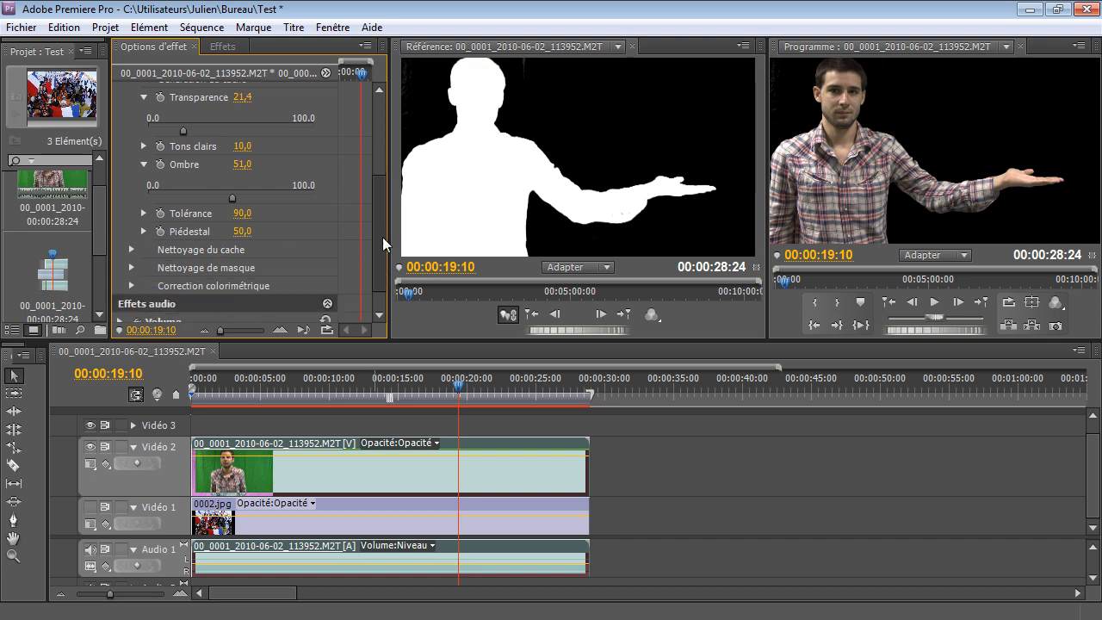
pyautogui.click(144, 229)
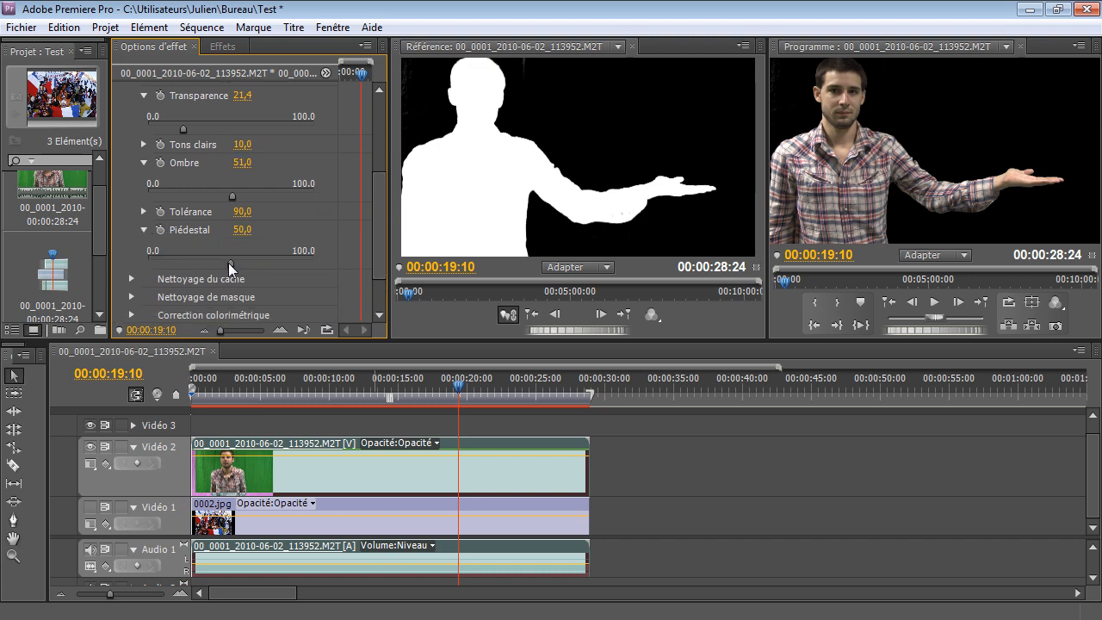
pyautogui.moveTo(230, 263); pyautogui.dragTo(252, 264)
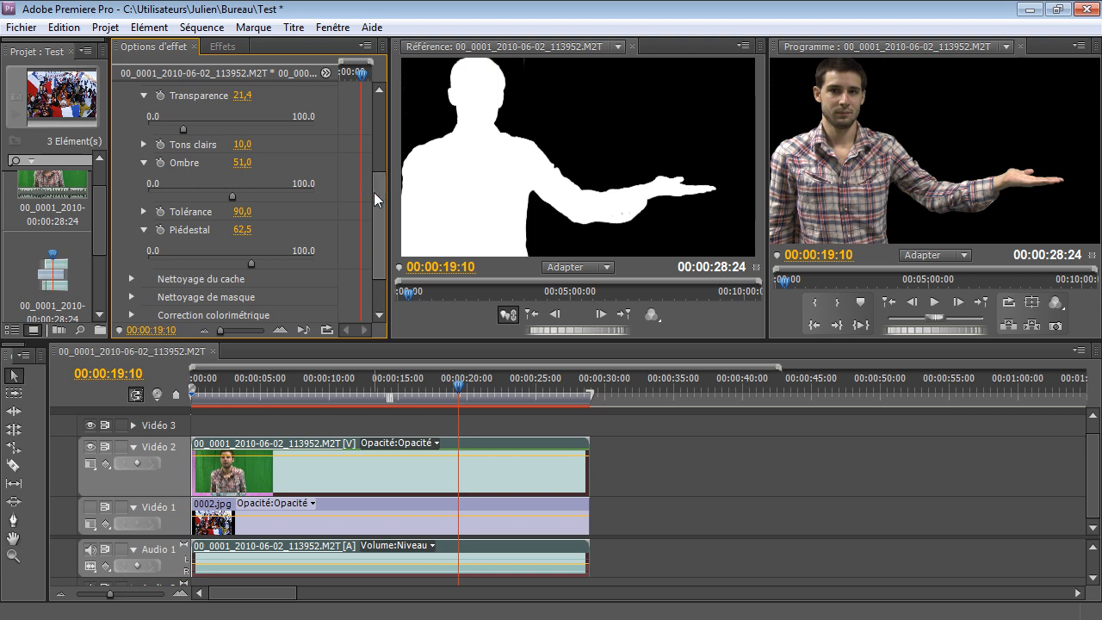
# Collapse UltraKey's Génération du cache settings and expand the Nettoyage de masque settings
pyautogui.moveTo(373, 192); pyautogui.dragTo(381, 149)
pyautogui.click(131, 173)
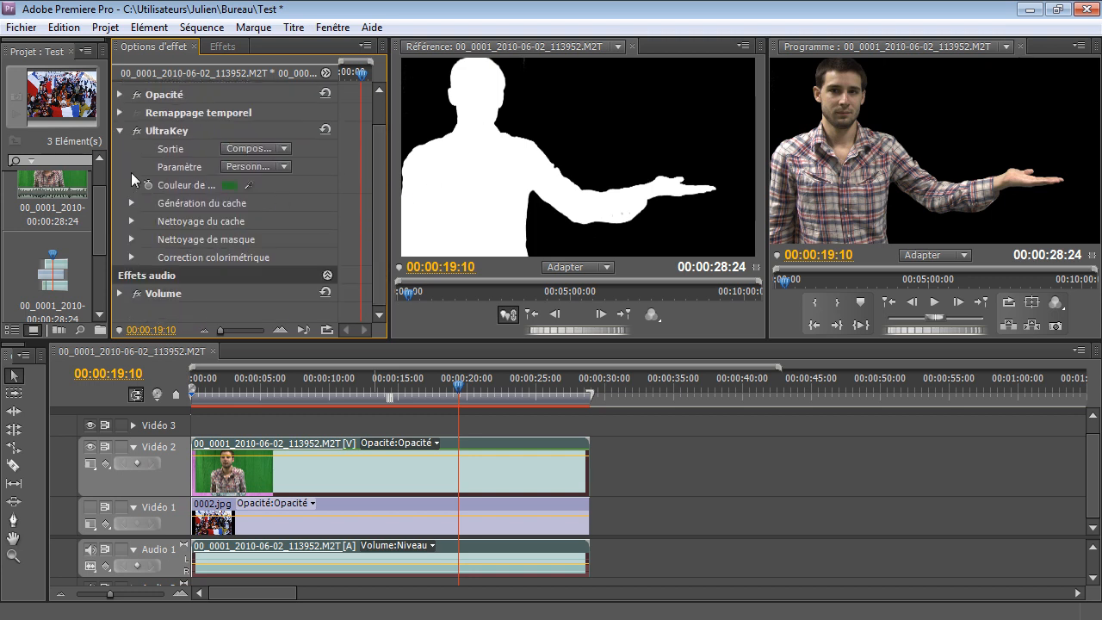
pyautogui.click(131, 239)
pyautogui.moveTo(383, 163); pyautogui.dragTo(381, 198)
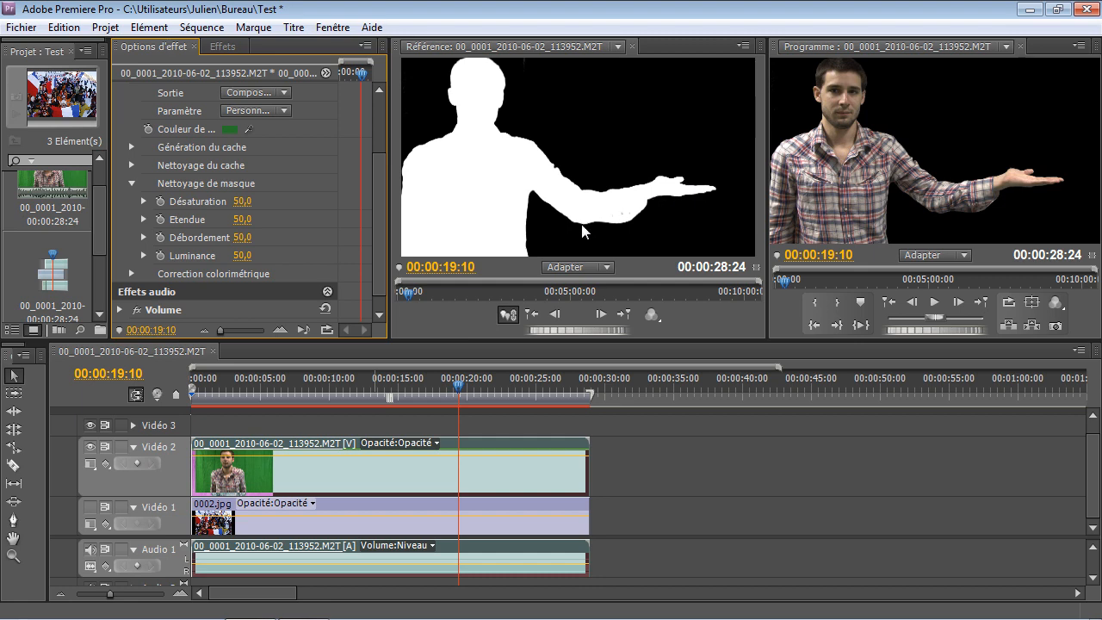
# Show the Vidéo 1 background track again and check the composite at 00:00:11:00 and 00:00:13:20
pyautogui.click(342, 384)
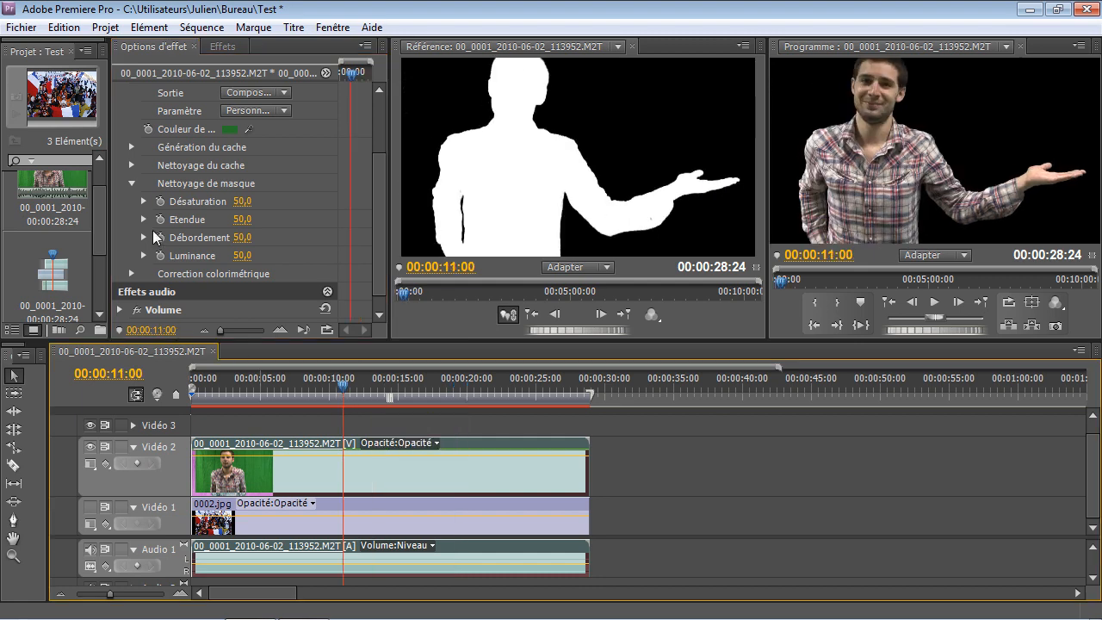
pyautogui.click(90, 508)
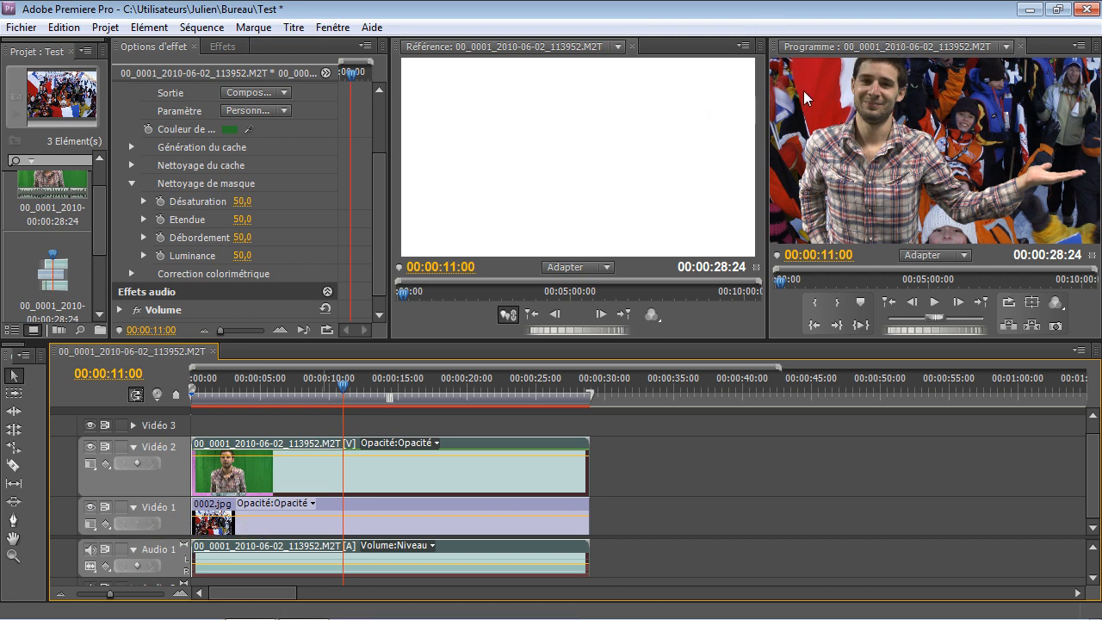
pyautogui.moveTo(381, 386)
pyautogui.mouseDown()
pyautogui.moveTo(309, 385)
pyautogui.moveTo(380, 386)
pyautogui.mouseUp()
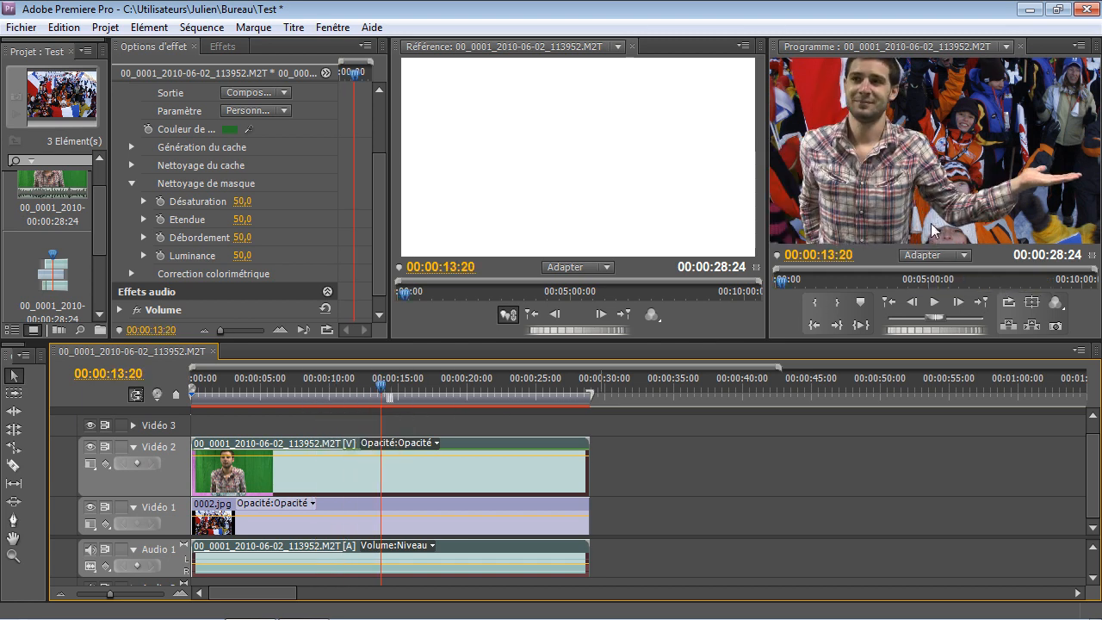
# Review the program monitor's resolution options and inspect the composite at 00:00:18:02
pyautogui.rightClick(899, 146)
pyautogui.moveTo(965, 296)
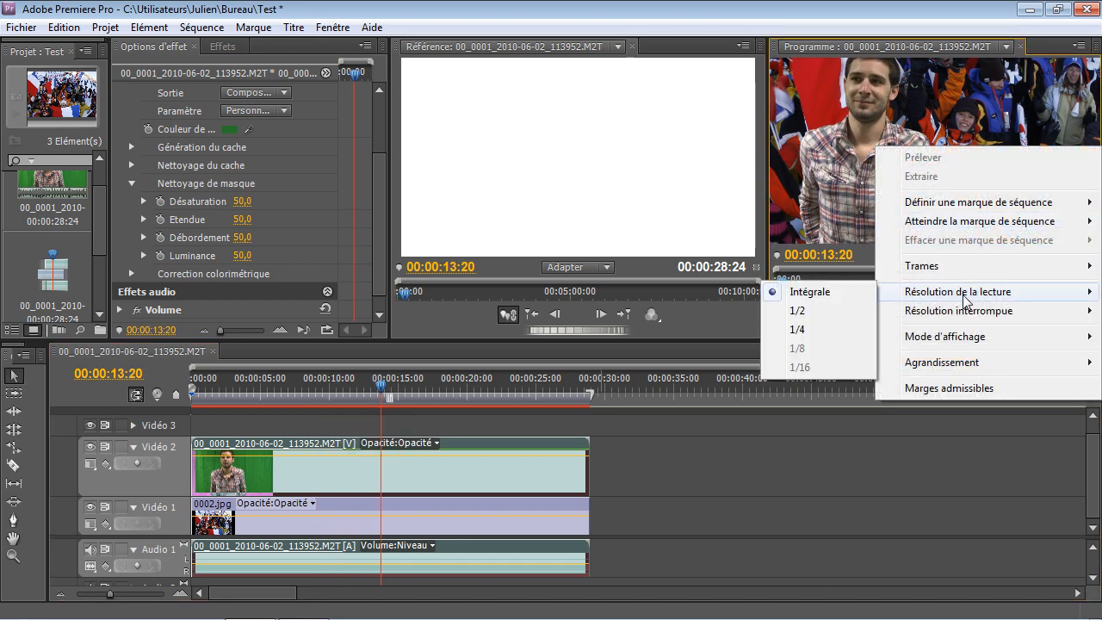
pyautogui.click(813, 311)
pyautogui.moveTo(460, 383)
pyautogui.mouseDown()
pyautogui.moveTo(357, 380)
pyautogui.moveTo(474, 380)
pyautogui.moveTo(440, 380)
pyautogui.mouseUp()
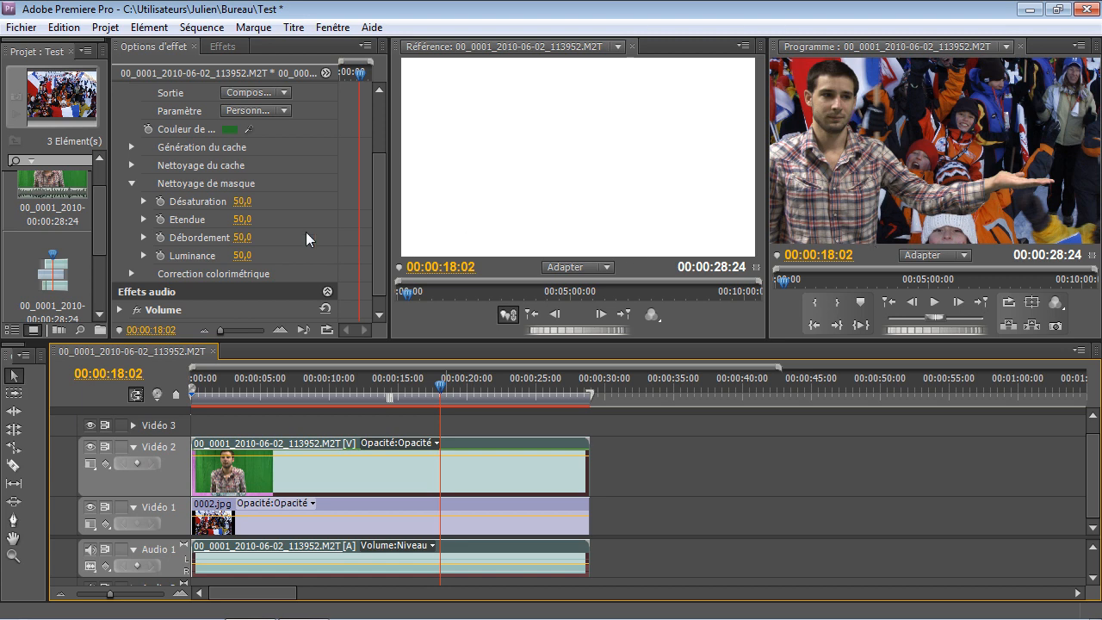
# Collapse the Nettoyage de masque group and the whole UltraKey effect in the clip's effect settings
pyautogui.click(131, 183)
pyautogui.scroll(1, 382, 154)
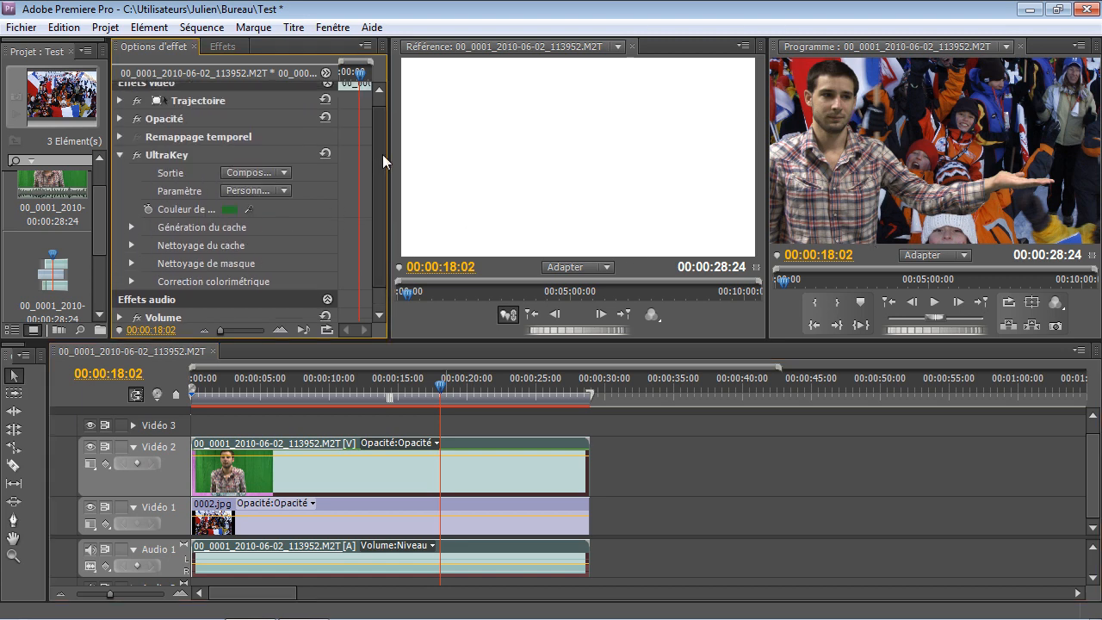
pyautogui.click(121, 154)
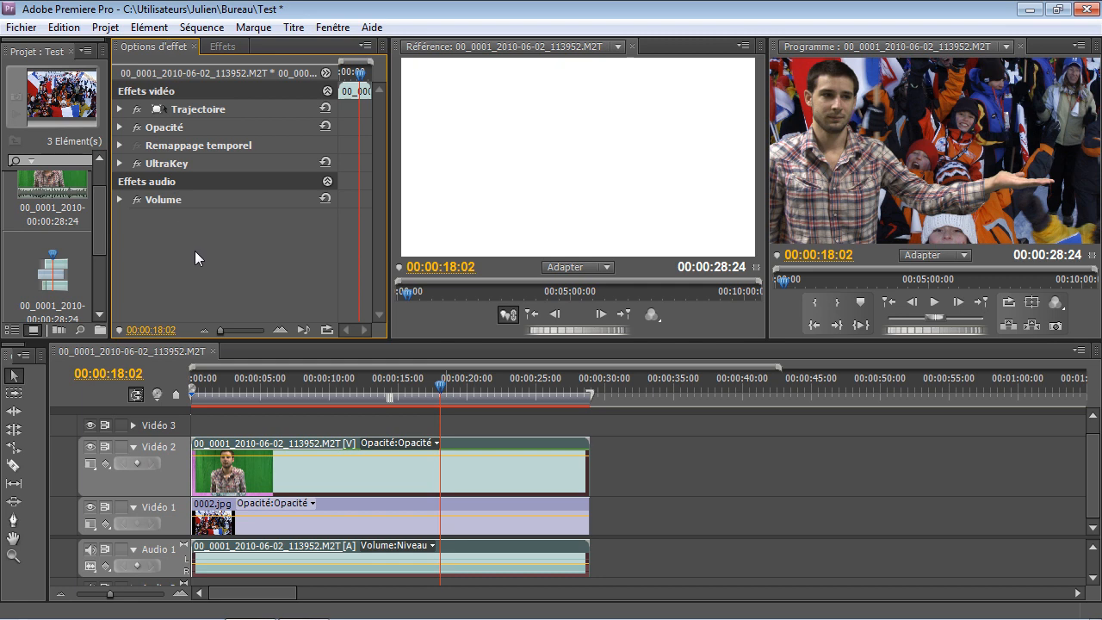